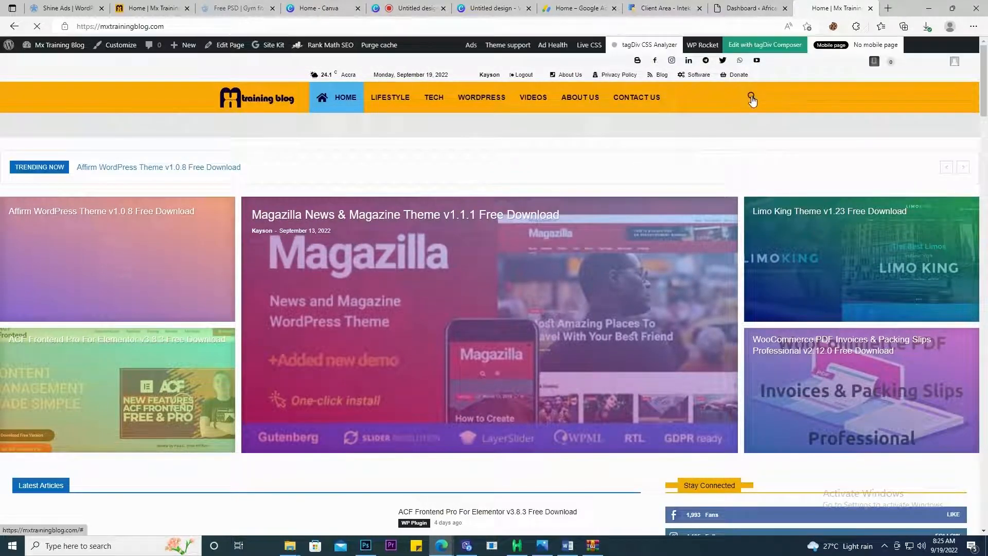
Step: Search the Mx Training Blog site for "newspaper"
click(756, 60)
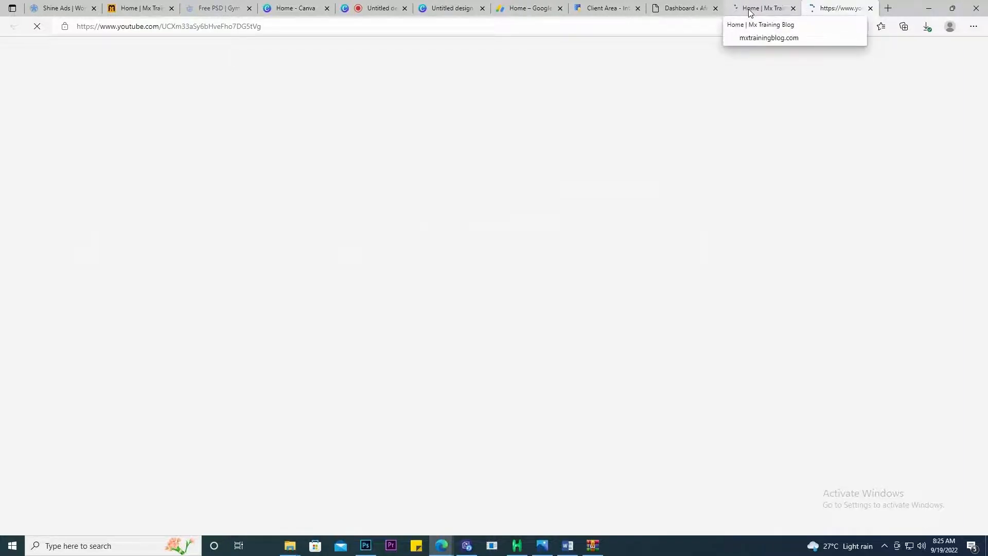
click(748, 12)
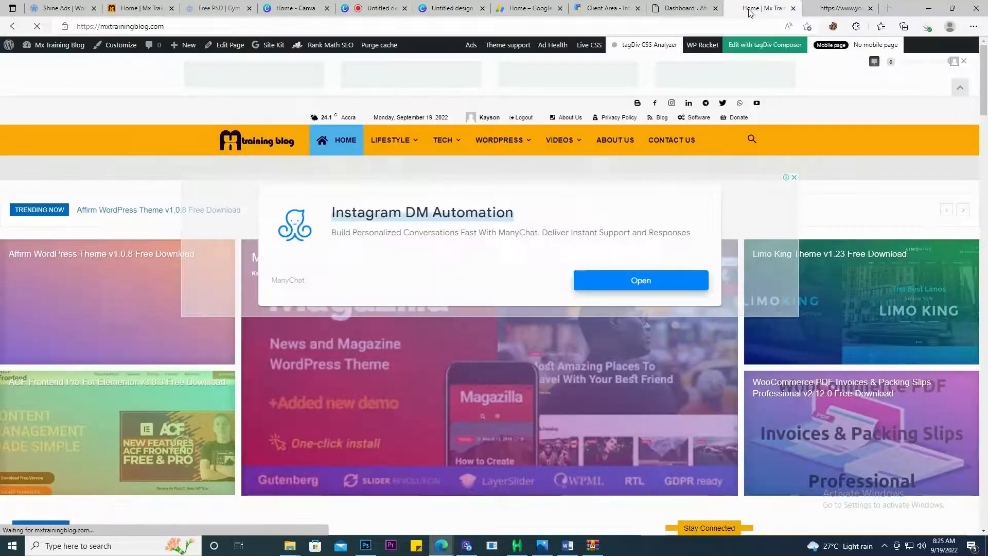
click(751, 141)
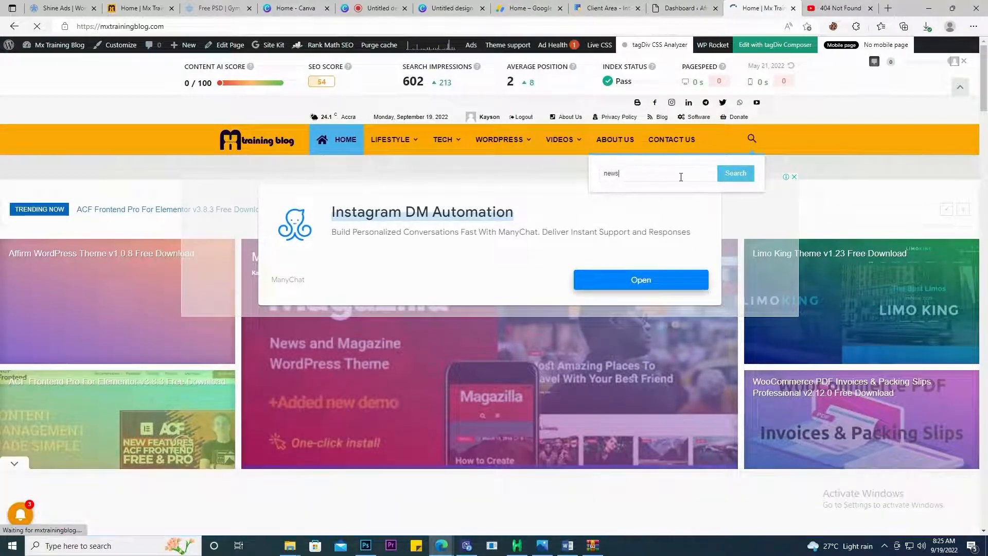
text(news)
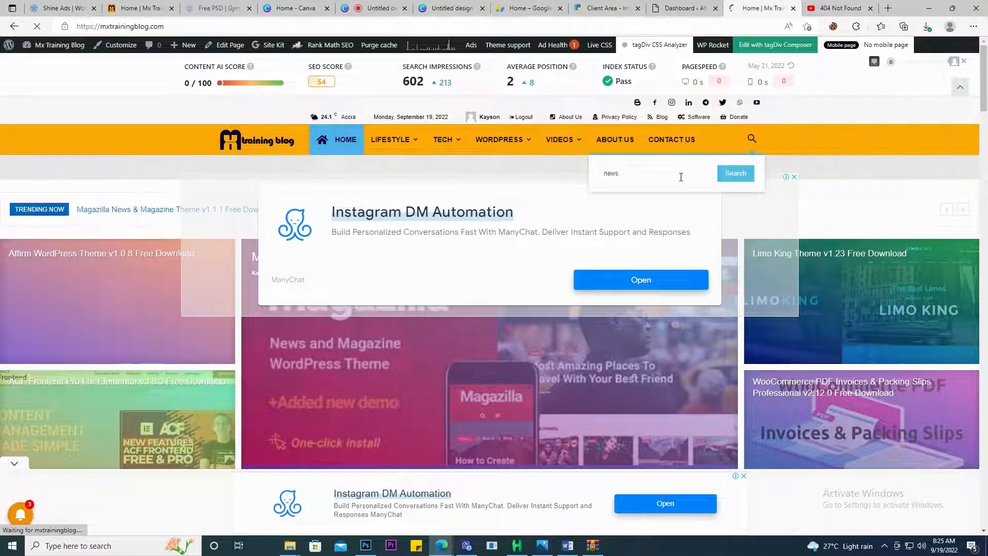
text(p)
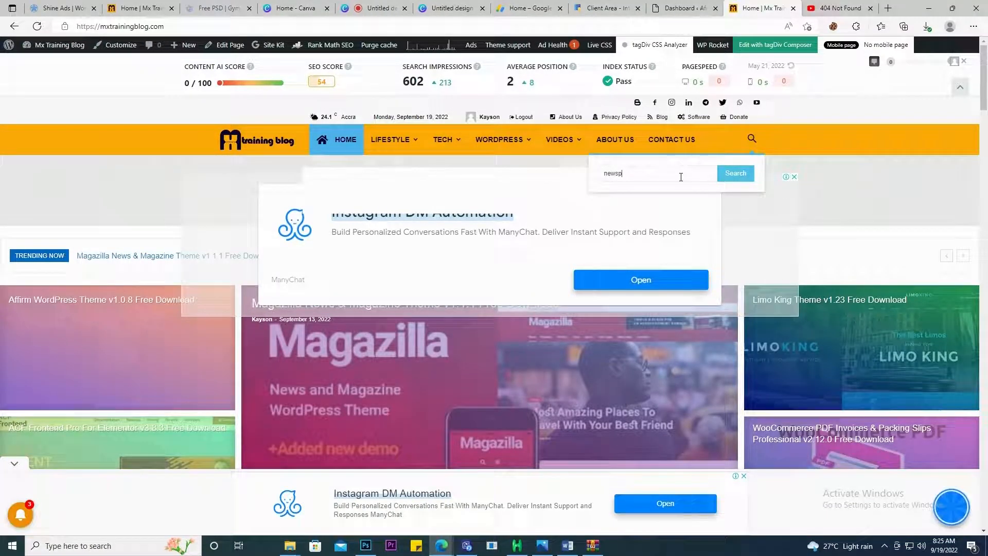
text(aper)
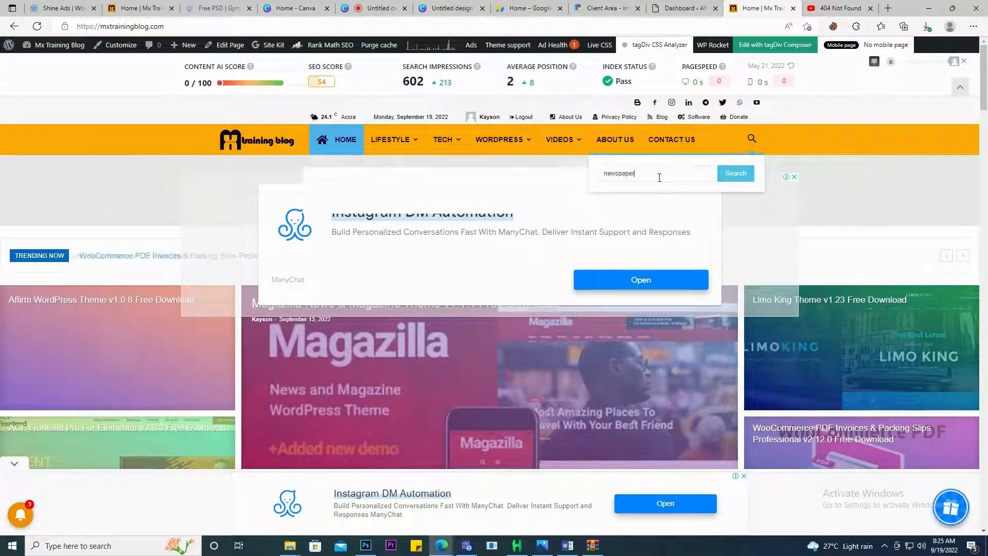
click(732, 178)
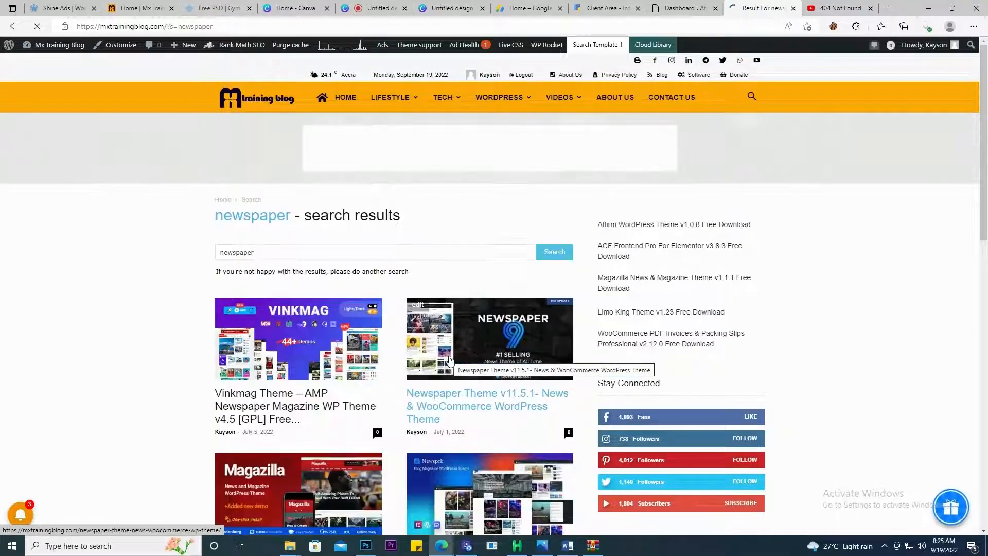
Step: Look through the search results and open the Newspaper Theme v11.5.1 News & WooCommerce WordPress Theme post
scroll(449, 360, down, 3)
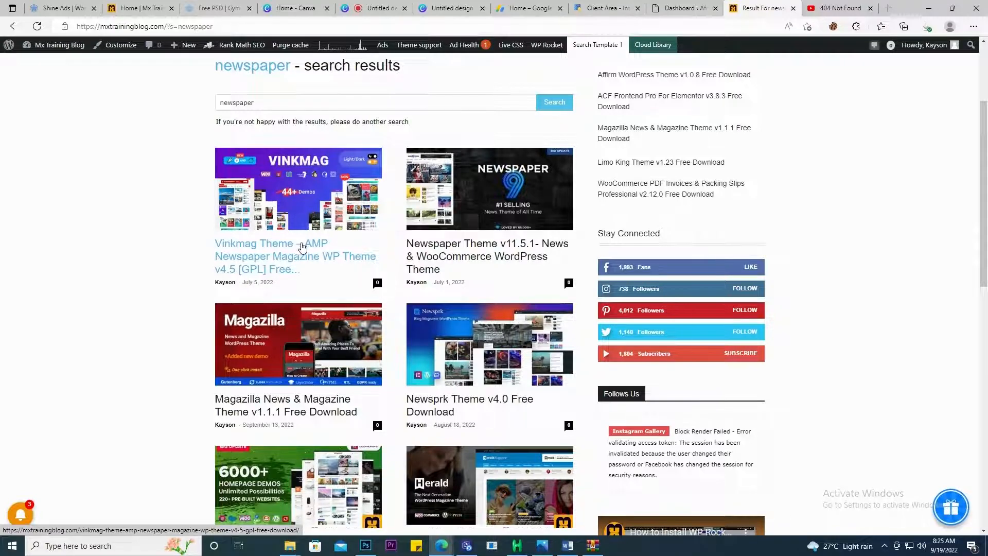
scroll(296, 266, down, 1)
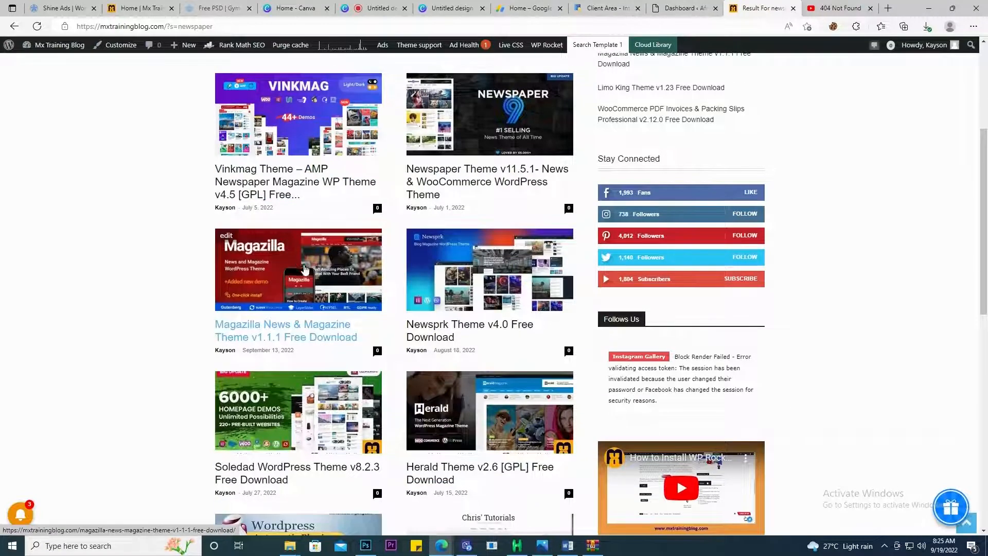
scroll(304, 267, down, 3)
scroll(319, 355, down, 3)
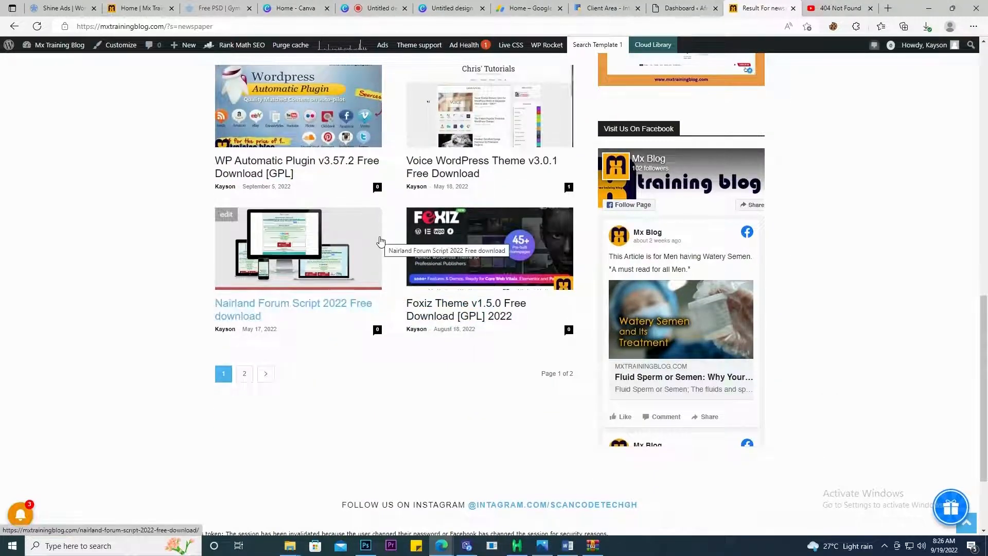
scroll(380, 241, up, 4)
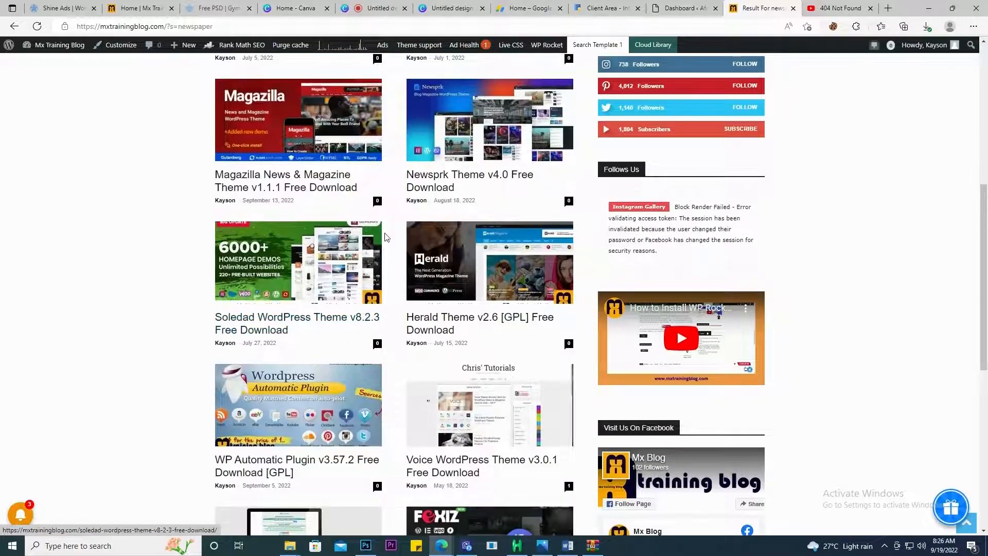
scroll(420, 242, up, 1)
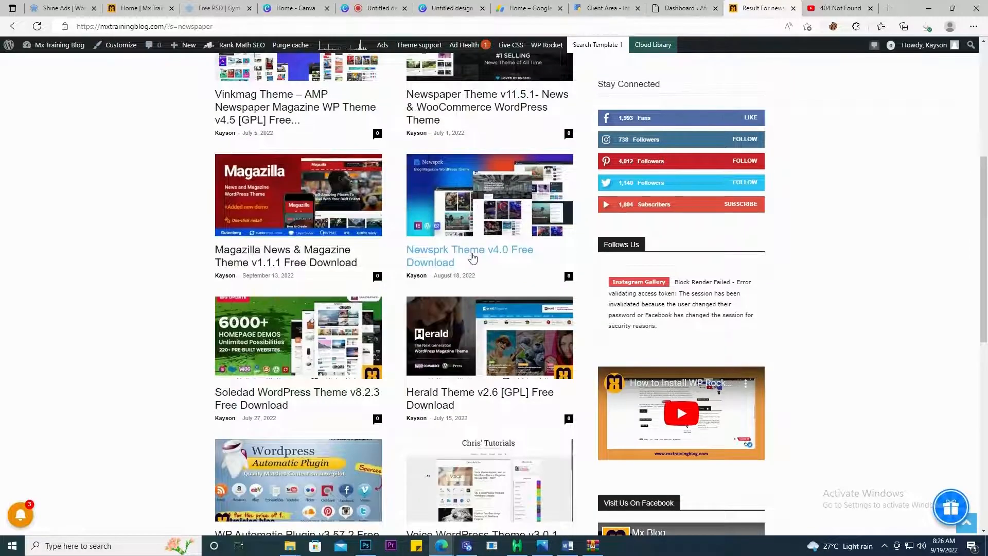
scroll(471, 259, up, 3)
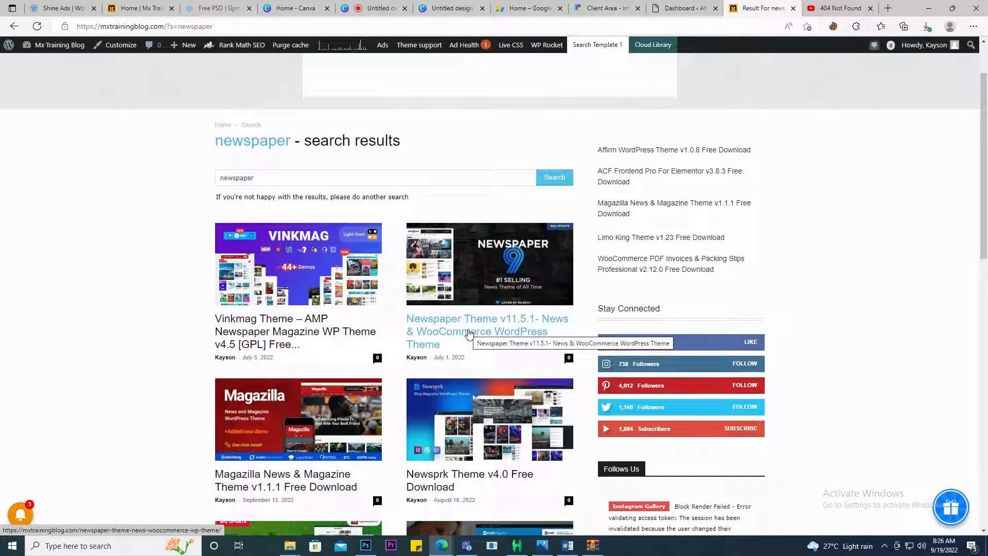
click(469, 333)
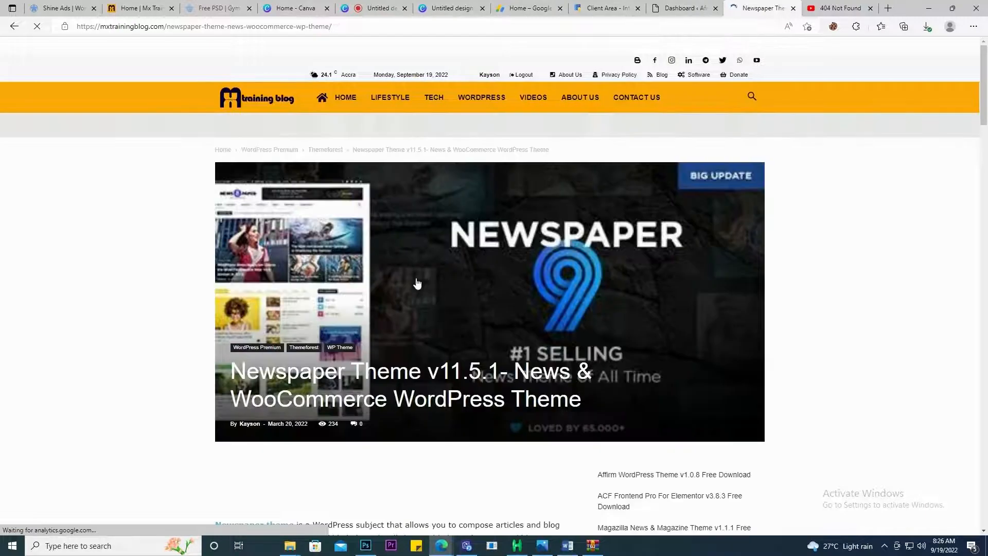
Step: Find the V11.5.1 download link below the installation steps in the post and open it
scroll(530, 226, down, 8)
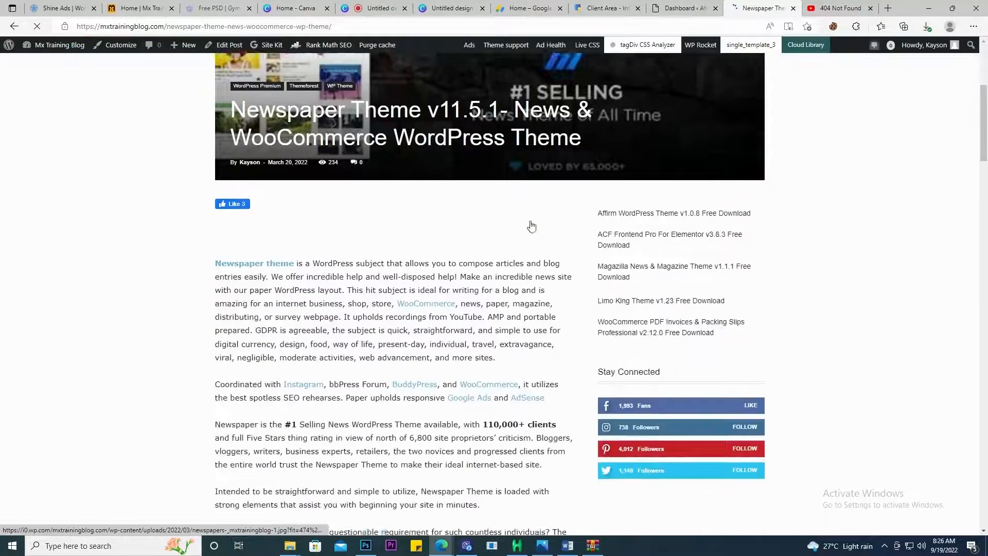
scroll(533, 229, down, 7)
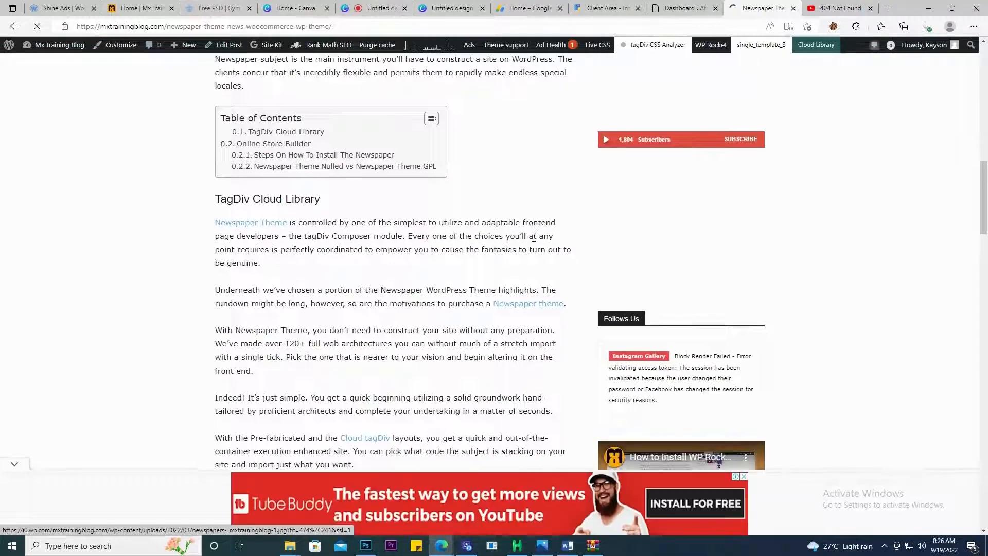
scroll(534, 247, down, 13)
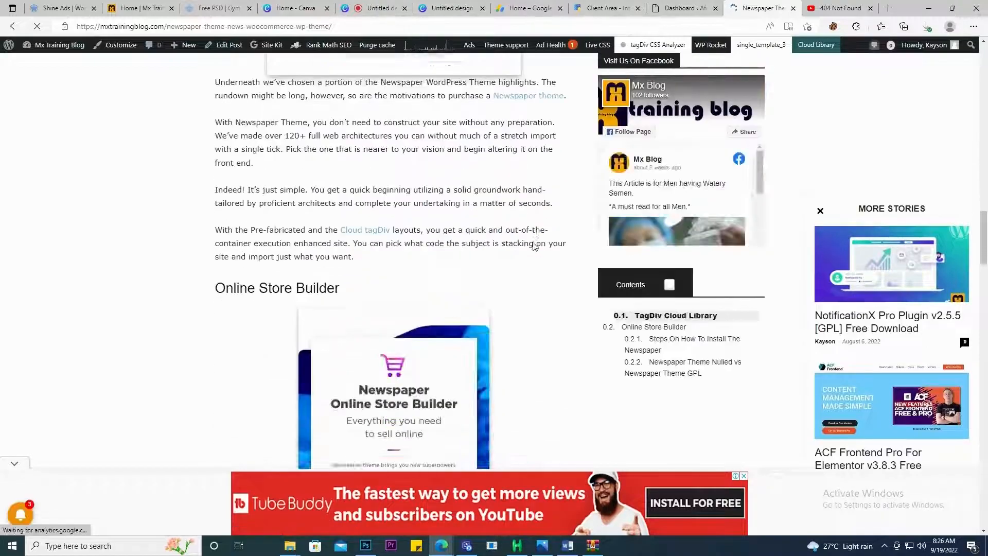
scroll(534, 248, down, 12)
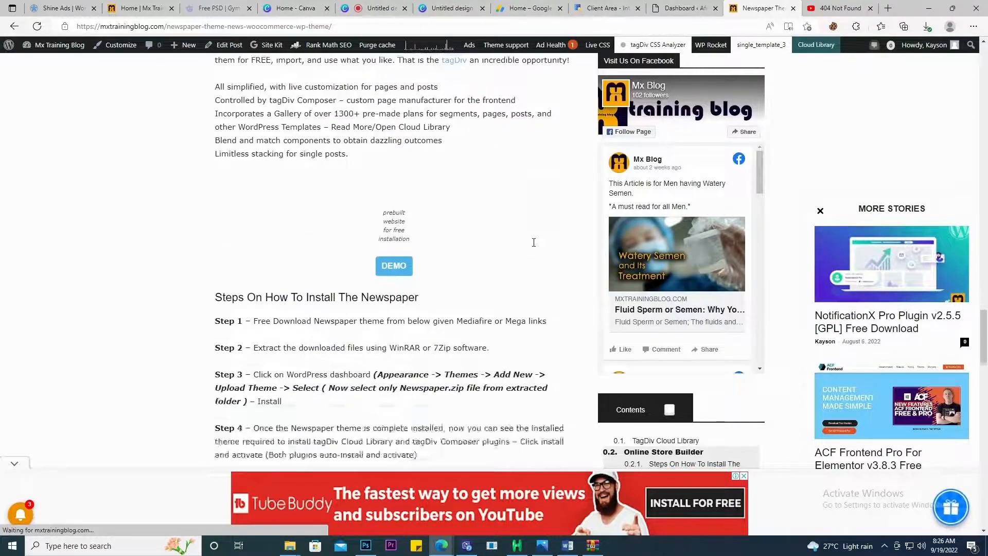
scroll(532, 246, down, 6)
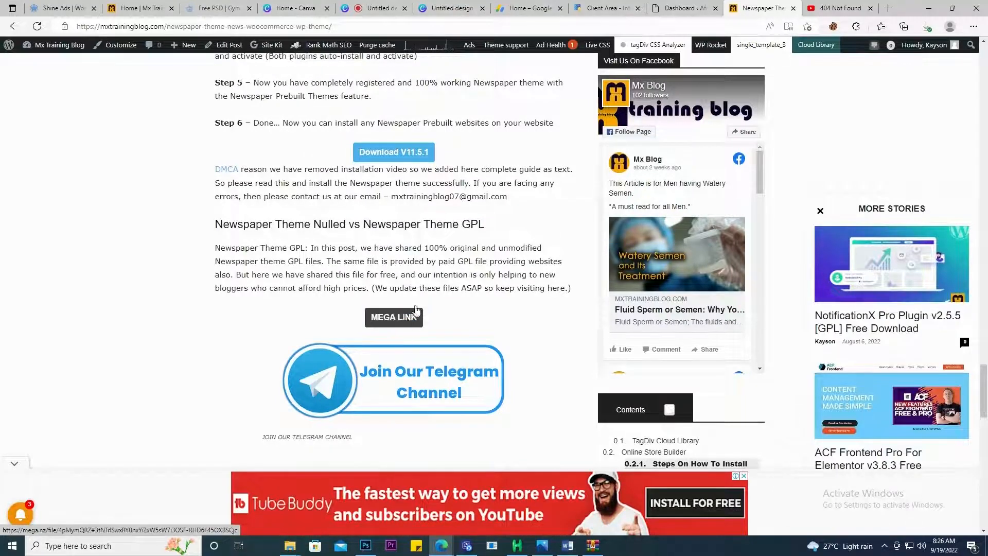
scroll(416, 310, down, 4)
scroll(369, 231, up, 6)
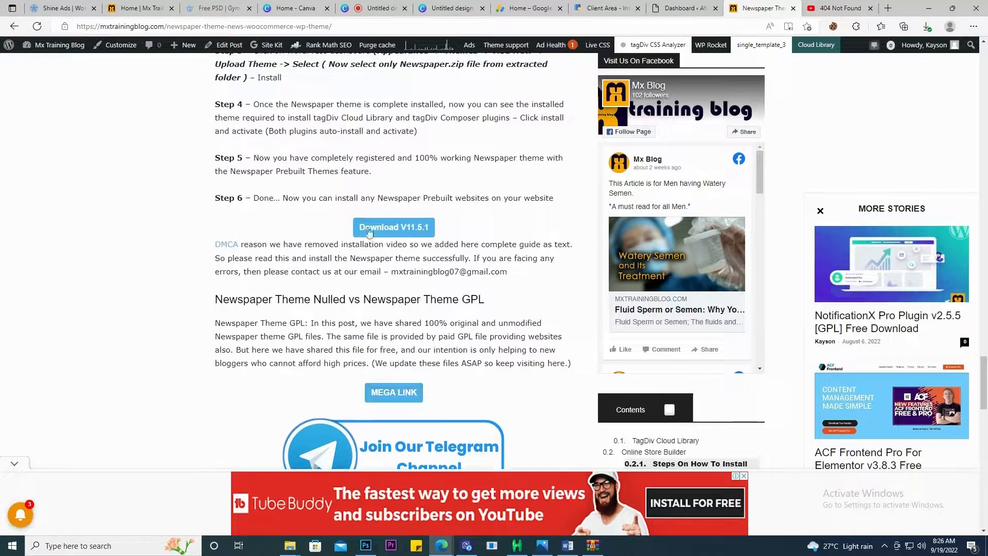
click(403, 228)
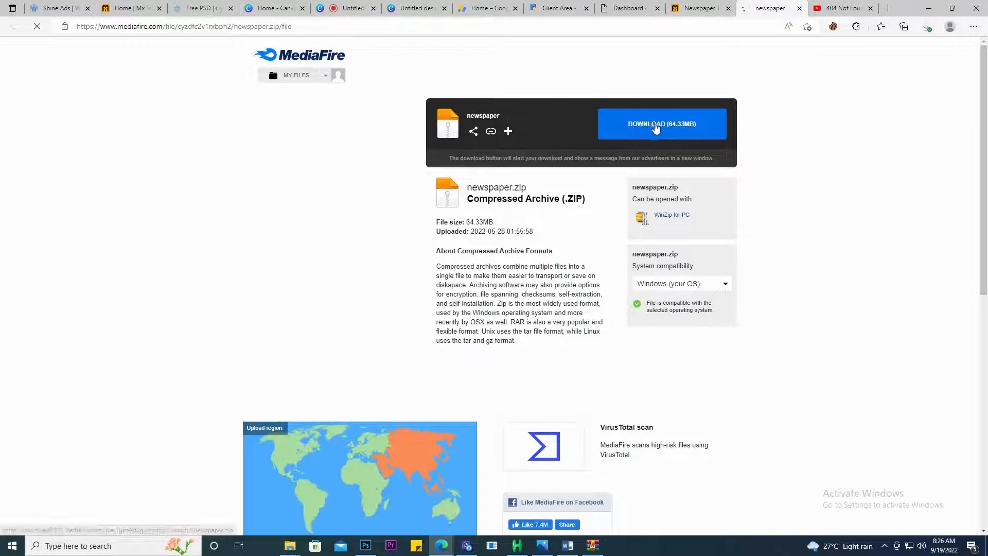
Step: Download newspaper.zip from MediaFire, dismiss the advert window, and show the downloaded file in its folder
click(649, 127)
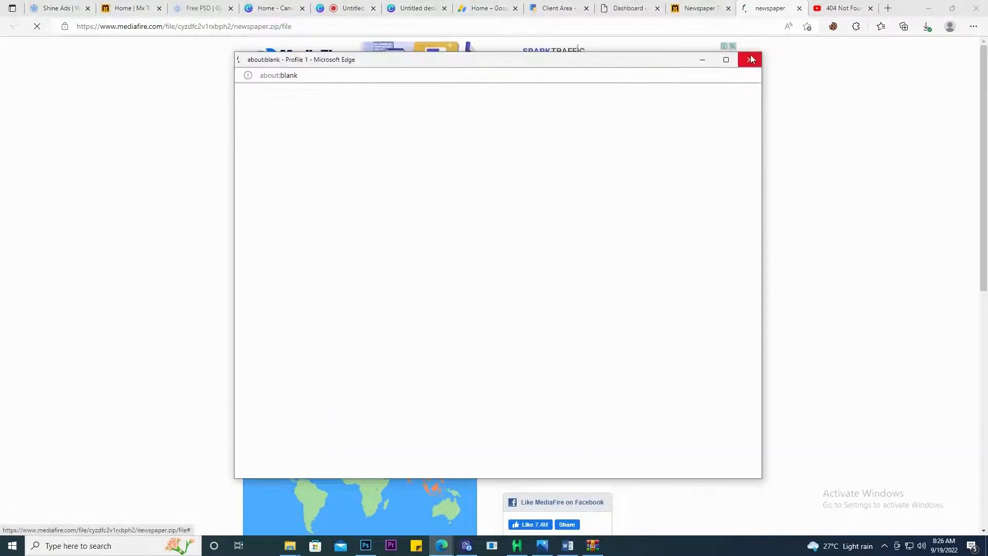
click(750, 60)
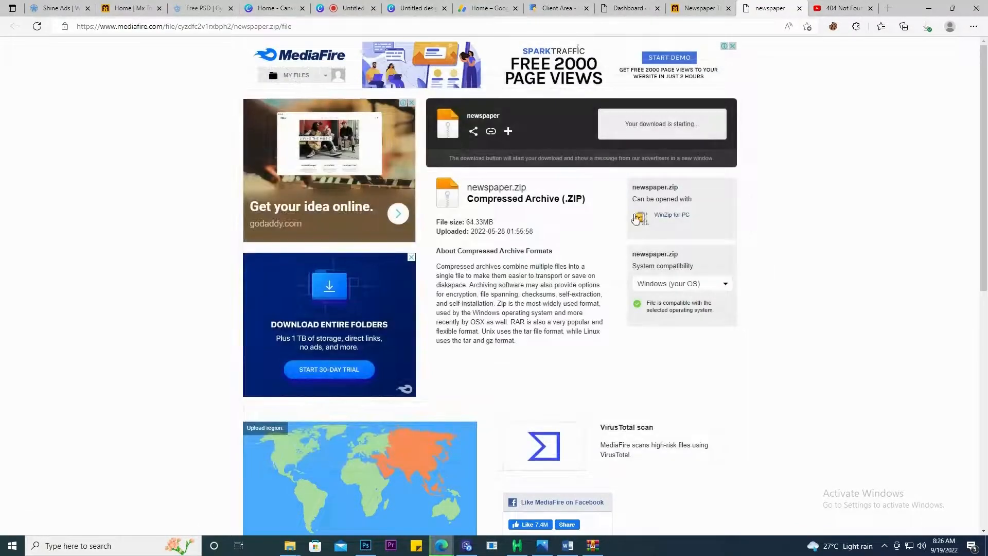
click(927, 27)
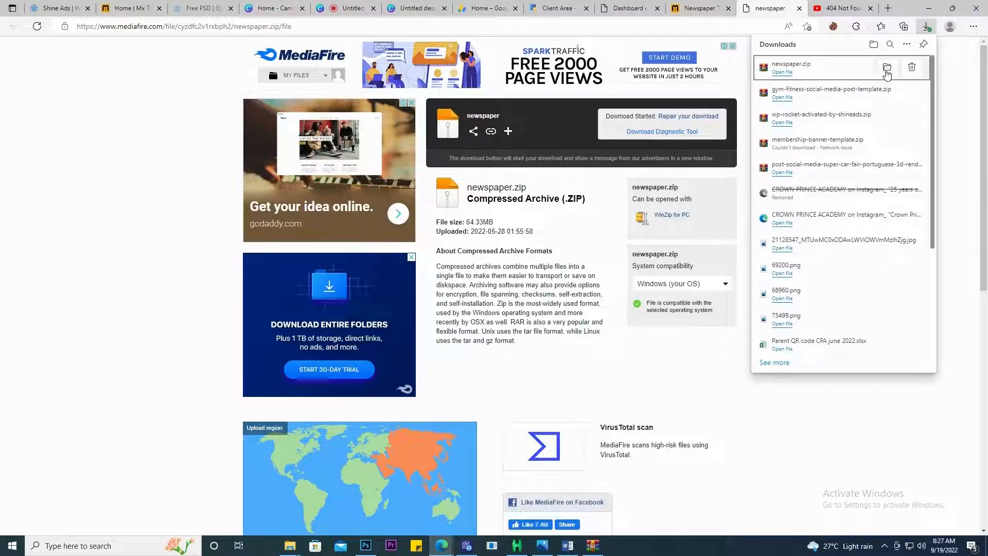
click(887, 71)
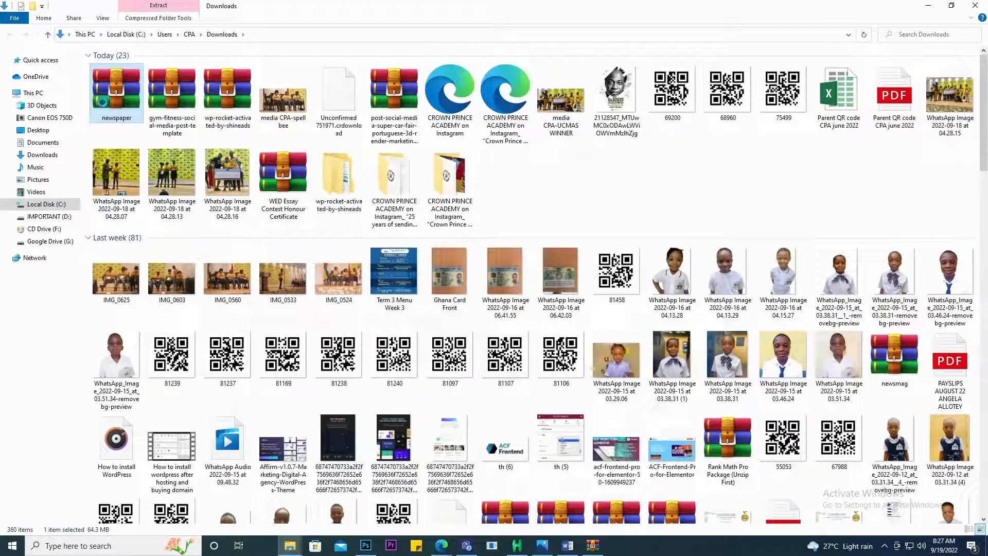
Step: Extract the downloaded newspaper archive into a newspaper folder inside Downloads
right_click(104, 107)
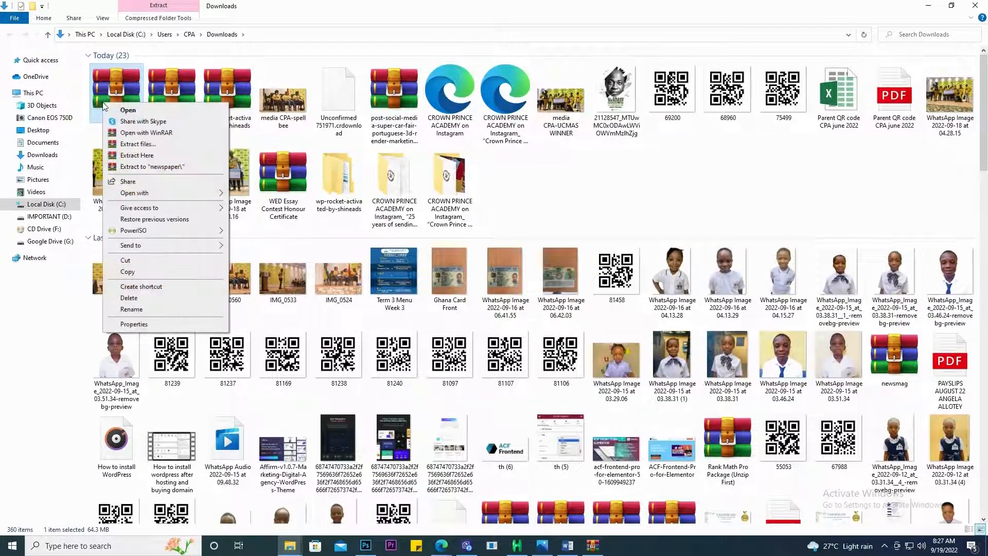
click(138, 146)
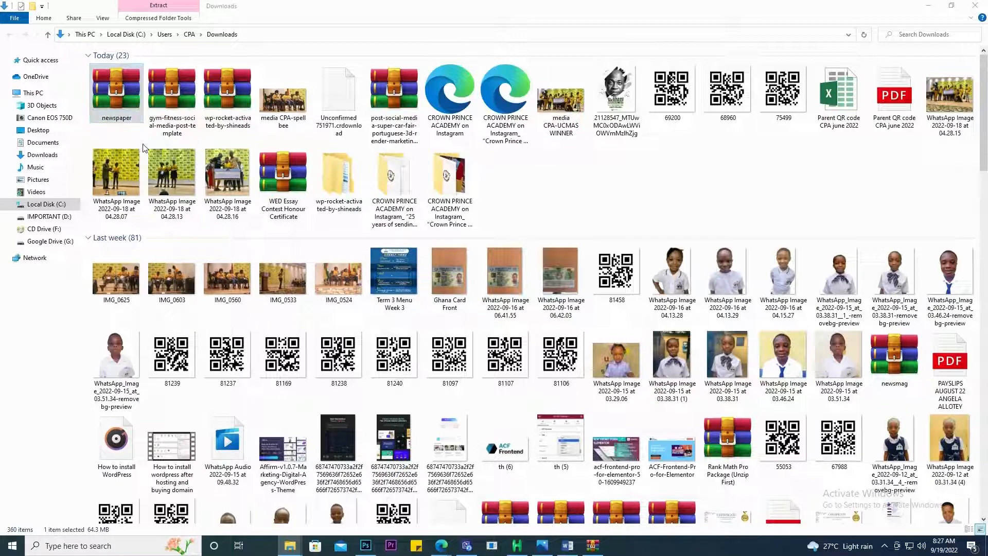
click(521, 390)
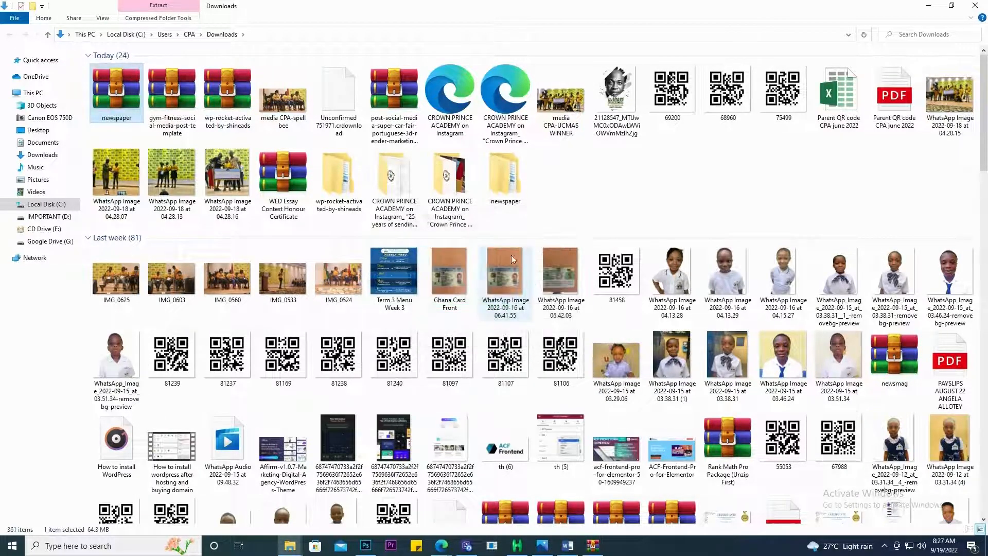
Step: Open the Newspaper-tf folder inside the extracted newspaper folder and select the Newspaper ZIP archive
click(509, 180)
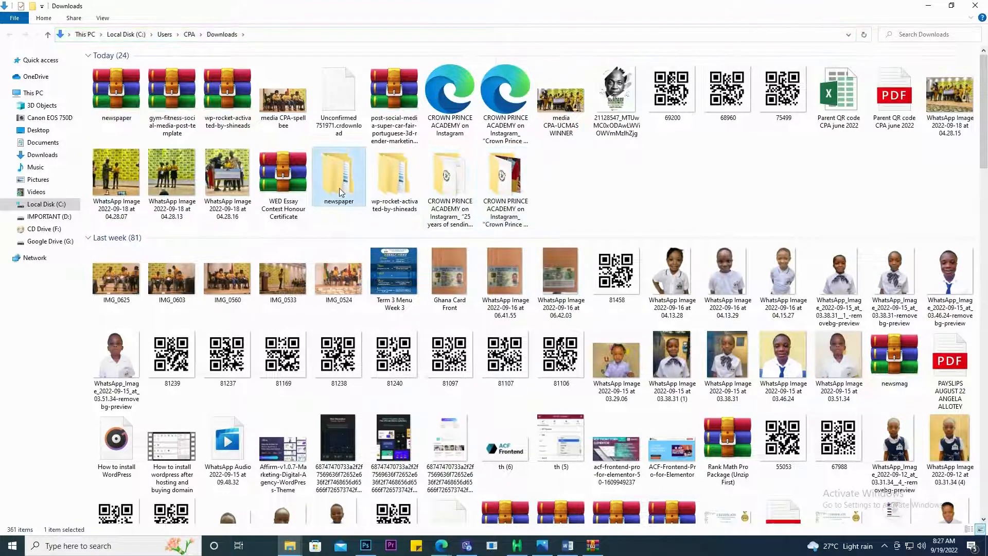
double_click(338, 187)
double_click(119, 66)
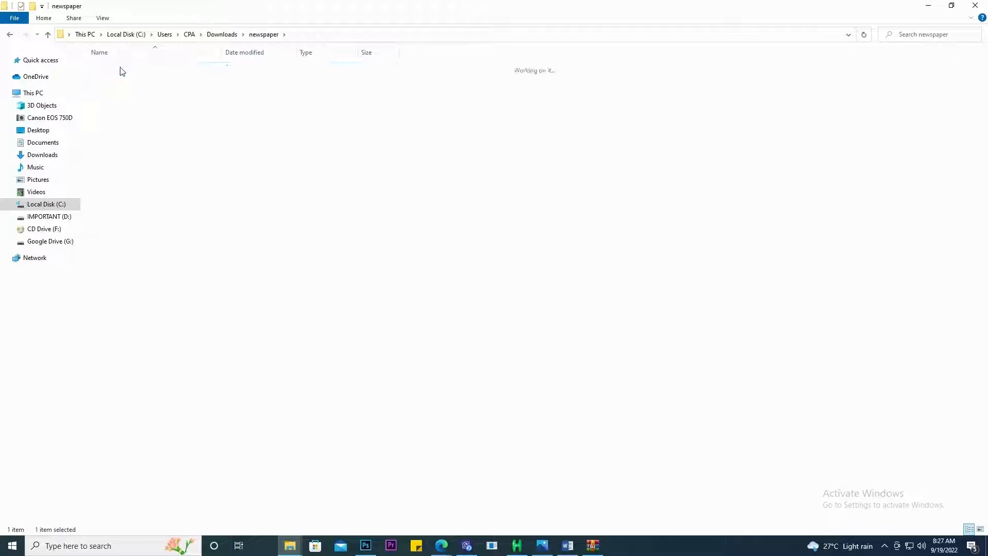
click(122, 169)
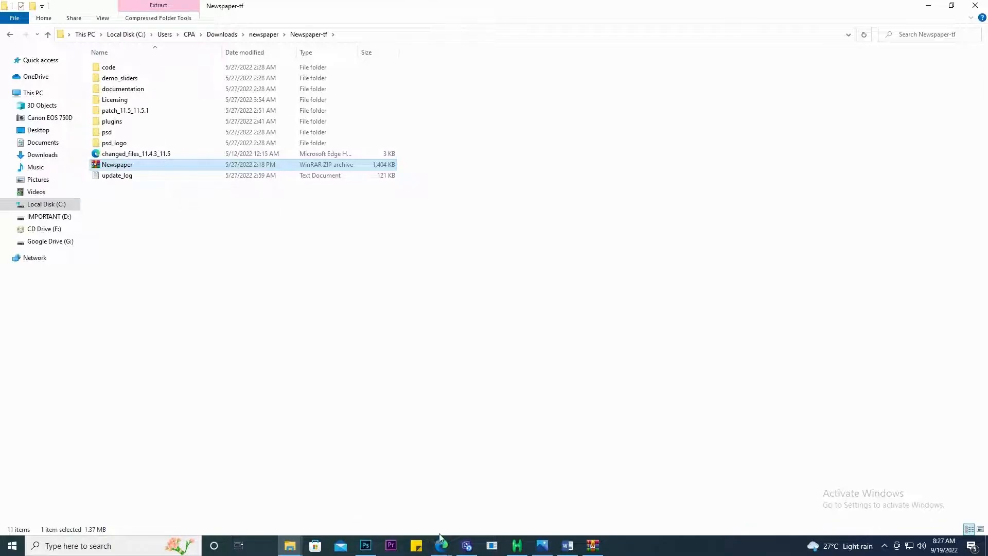
Step: Switch back to the Edge browser and open the installed themes page in the Africa Tech Blog WordPress dashboard
mouse_move(441, 546)
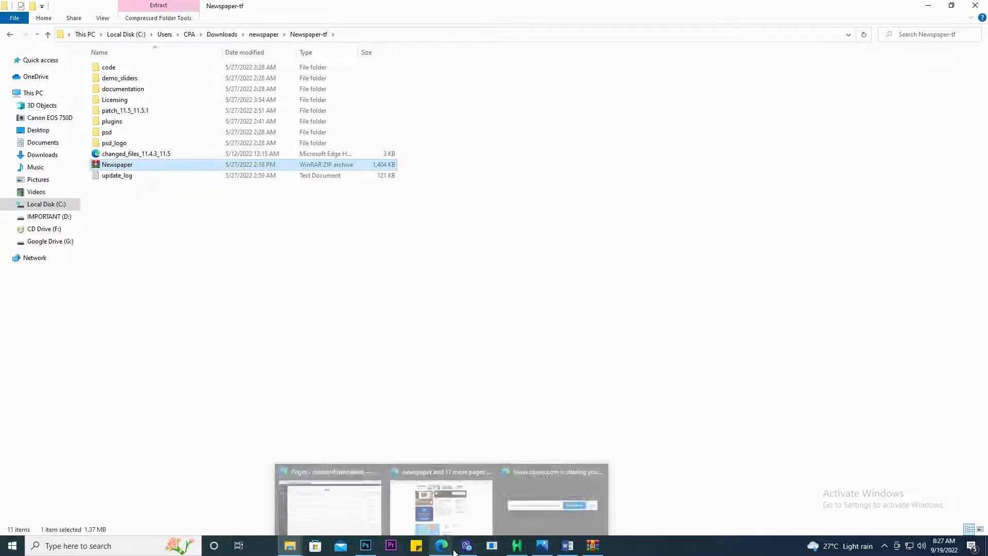
click(445, 509)
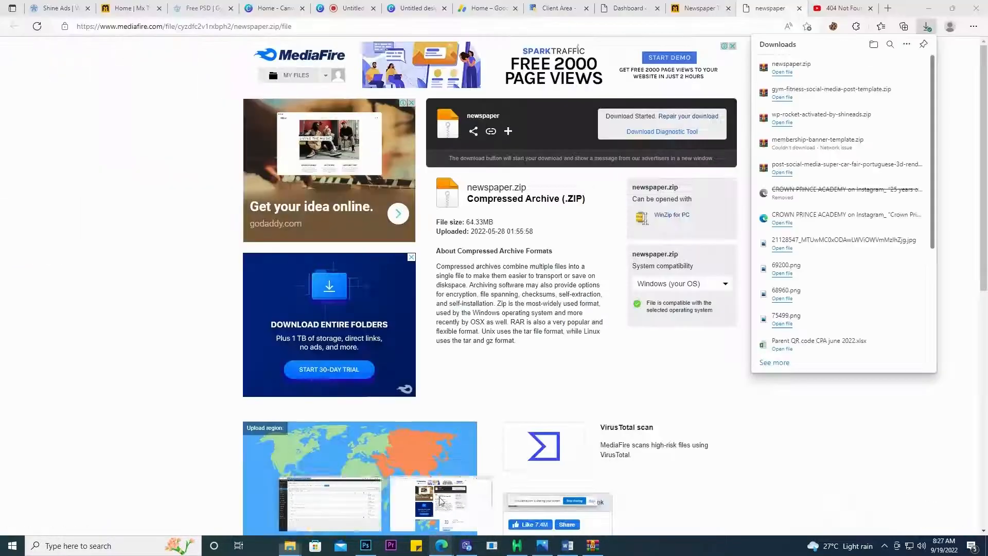
click(628, 9)
mouse_move(19, 205)
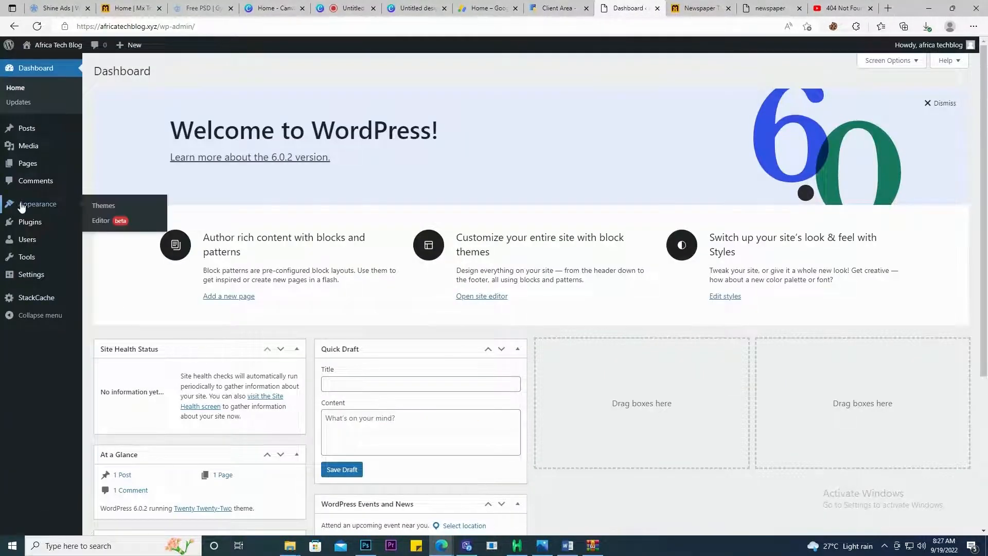
click(99, 208)
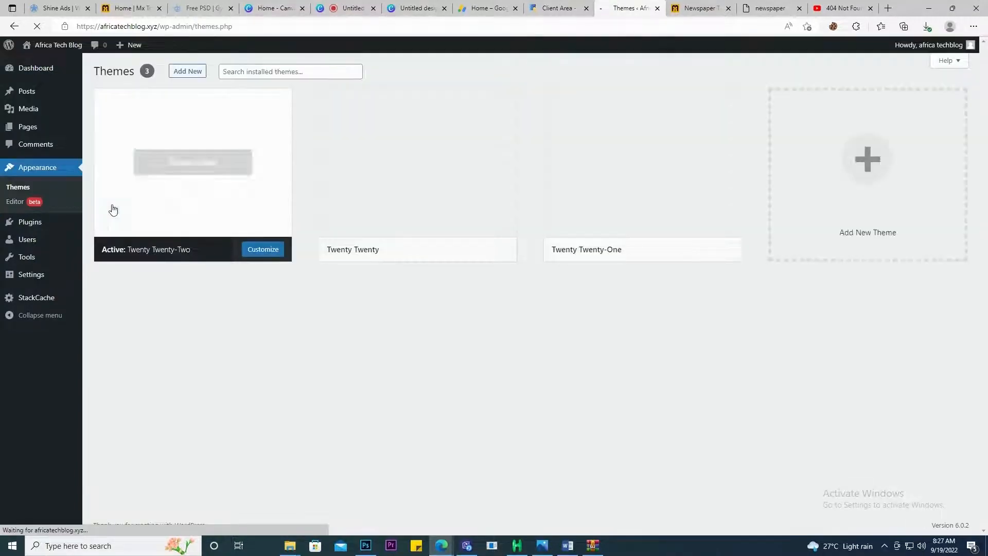
Step: Select Newspaper.zip from the Newspaper-tf folder, inside the newspaper folder in Downloads, as the theme file to upload
click(184, 79)
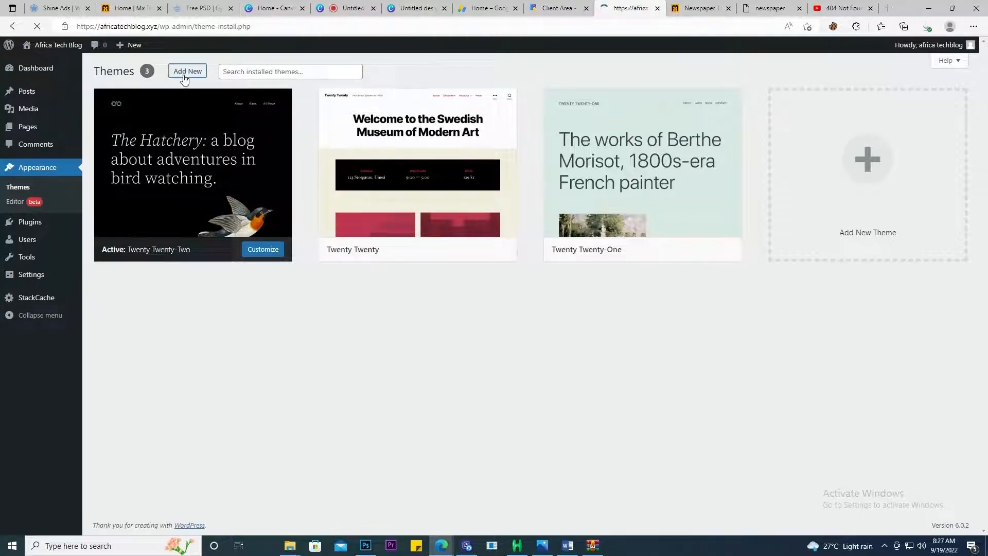
click(201, 74)
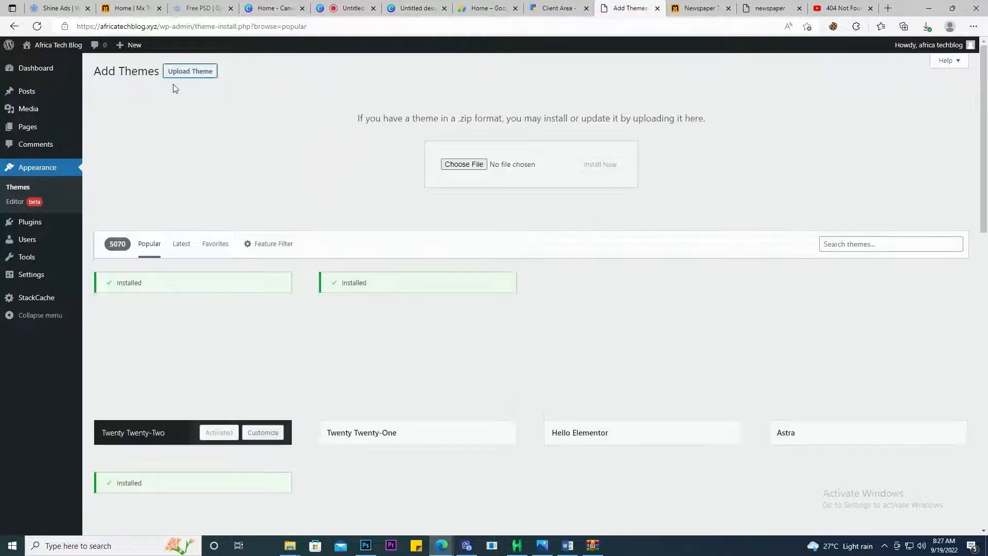
click(460, 165)
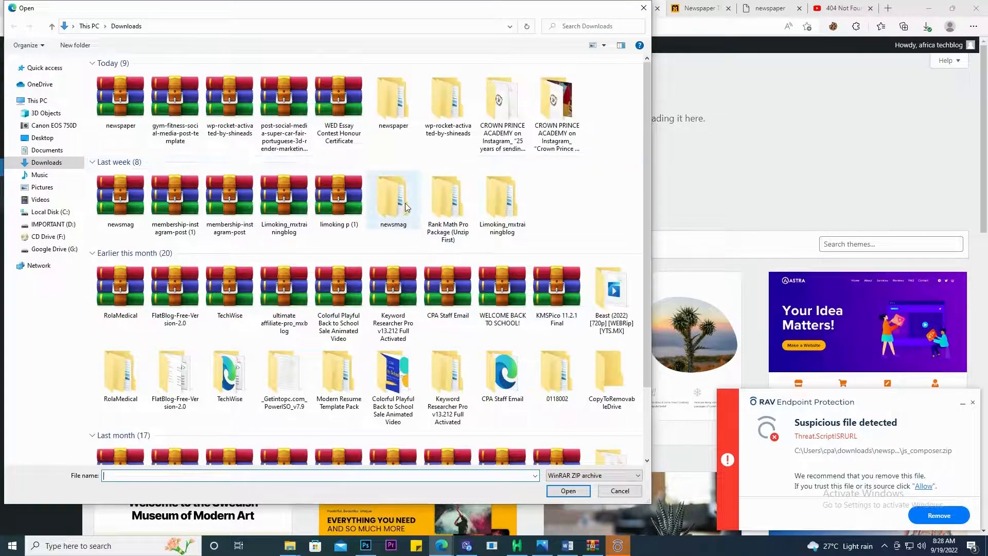
double_click(395, 121)
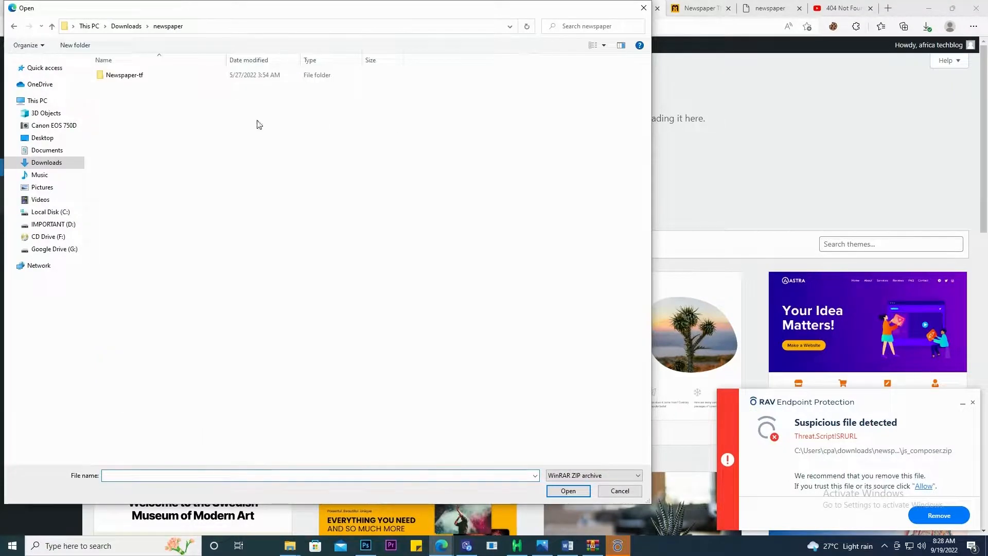
double_click(113, 76)
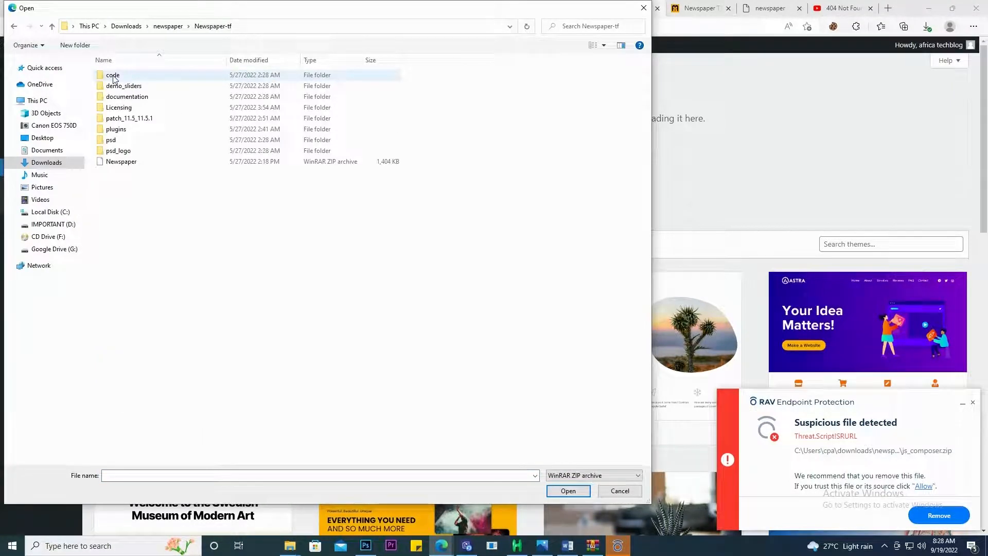
click(114, 162)
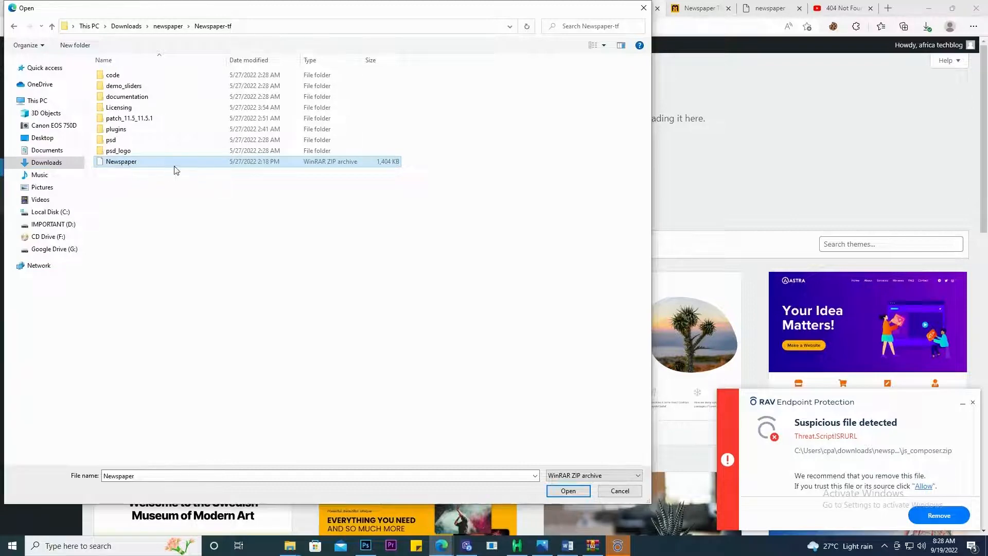
click(568, 490)
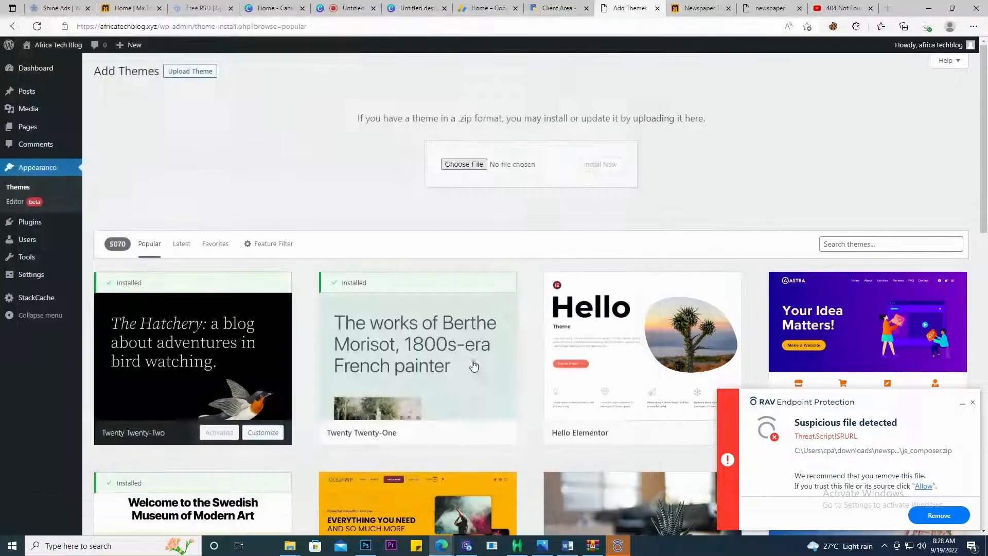
Step: Install the chosen theme archive, dismiss the suspicious-file alert, and close the 404 error page
click(602, 166)
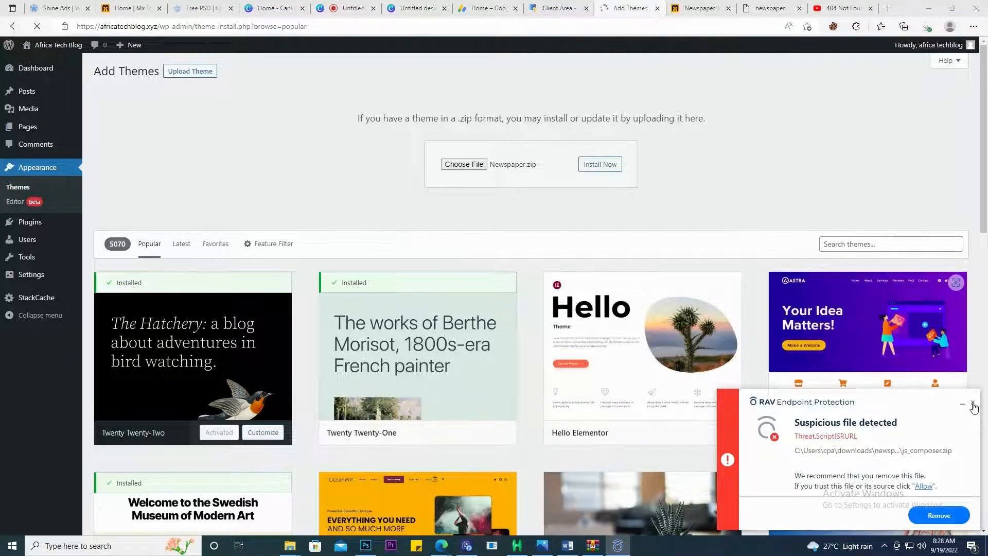
click(973, 406)
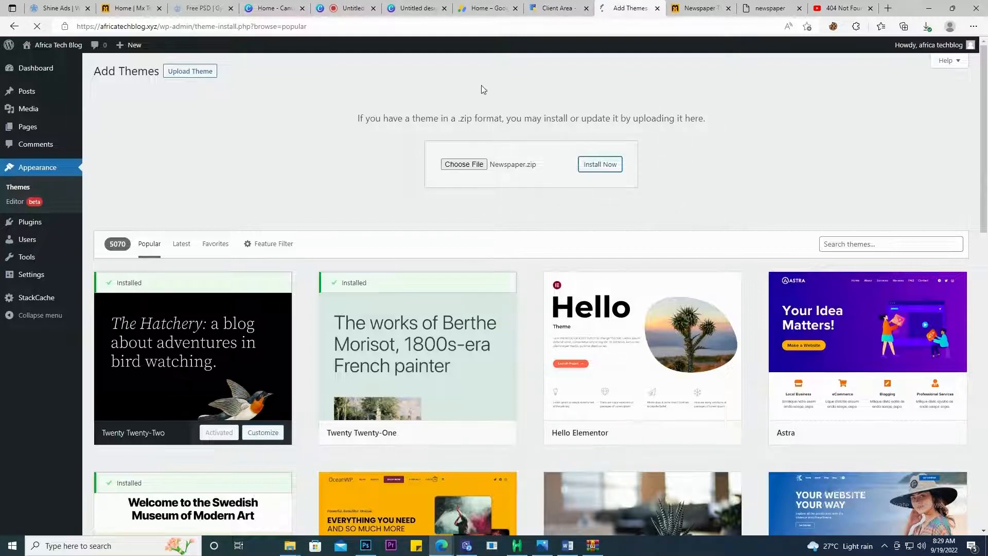
click(870, 8)
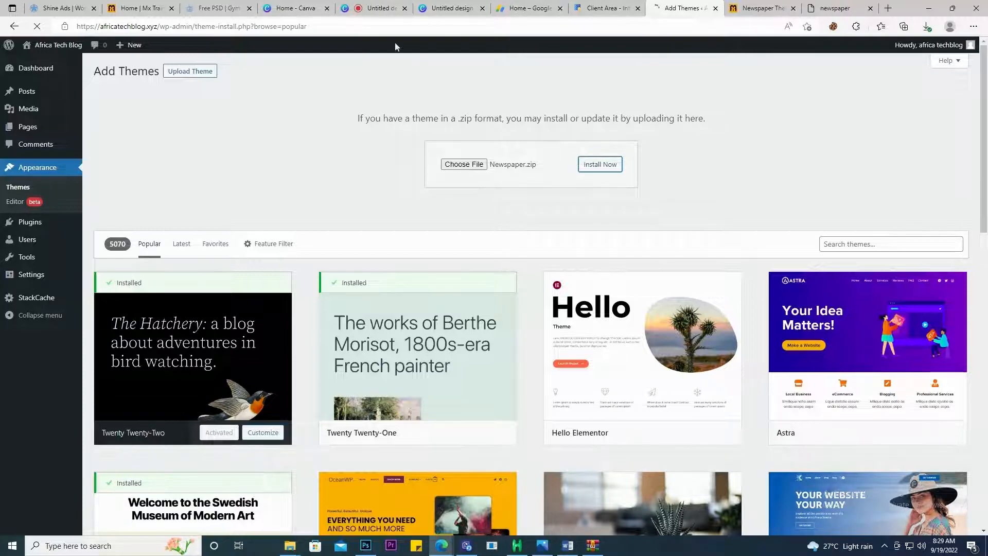
Step: Return to the theme installation page and activate the Newspaper theme
click(371, 9)
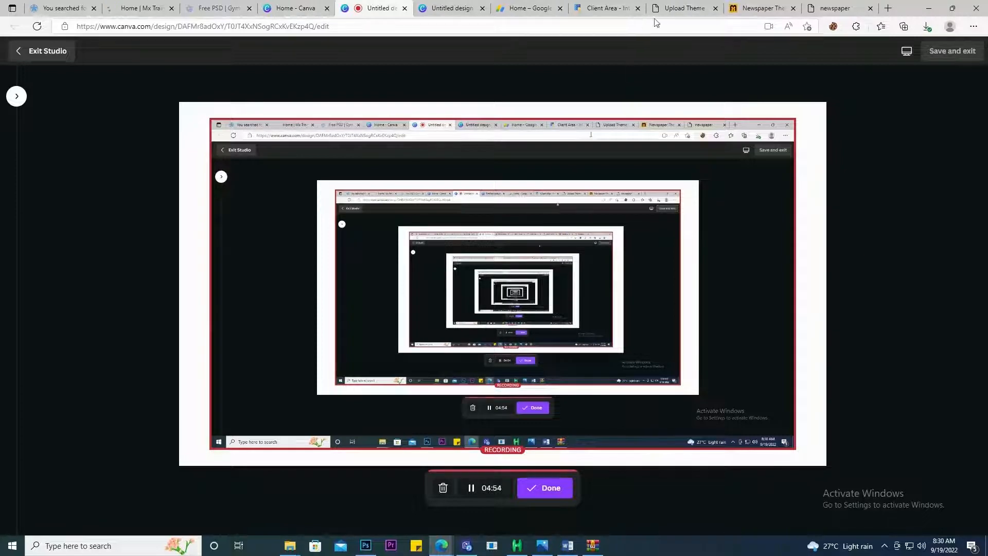
click(689, 9)
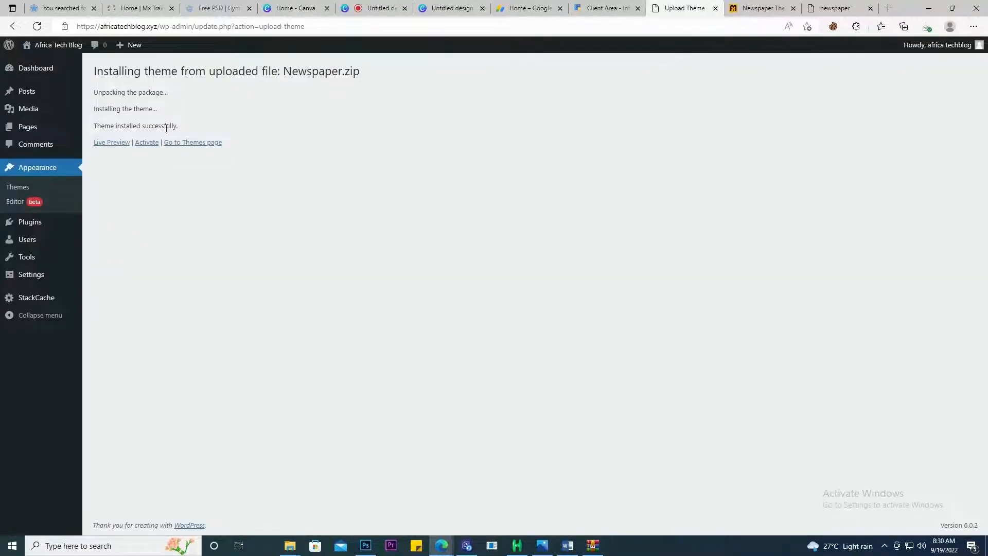
click(146, 144)
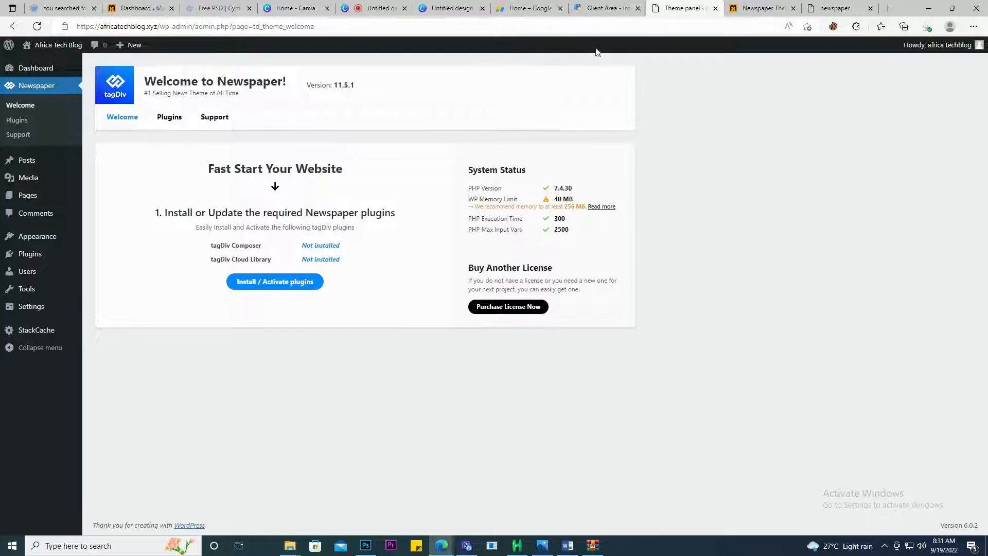
Step: View the domain list in the Intekhost client area and compare it with the Newspaper theme's system status page
click(599, 8)
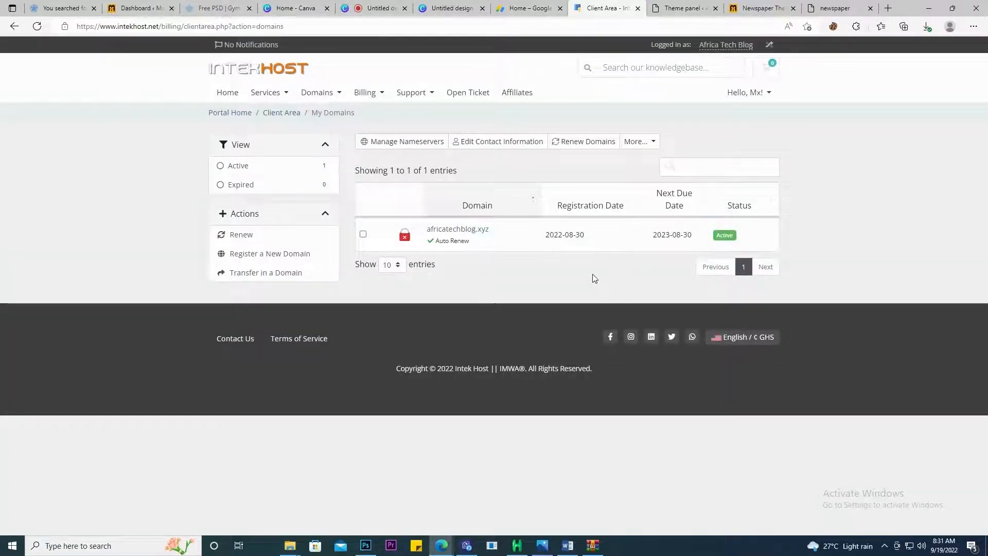
click(678, 9)
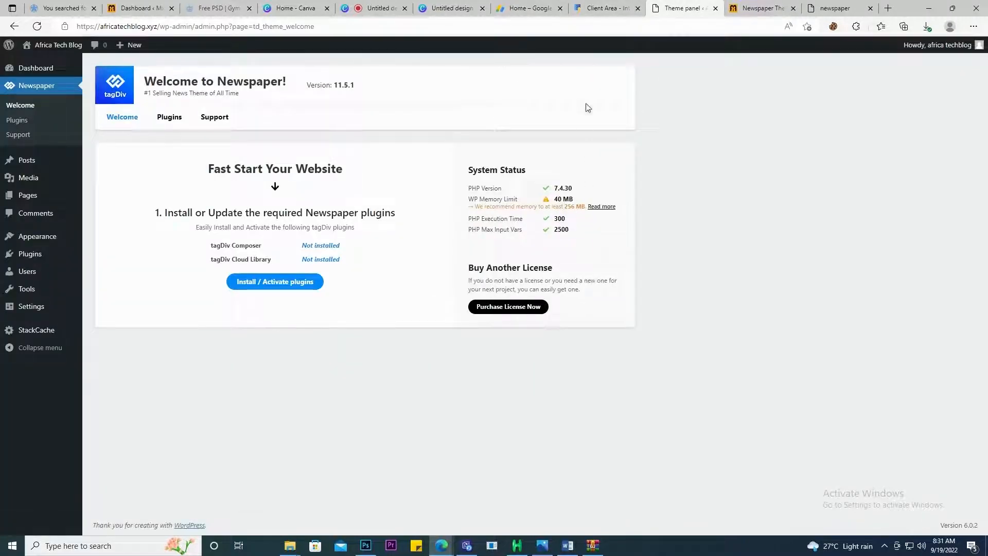
click(599, 11)
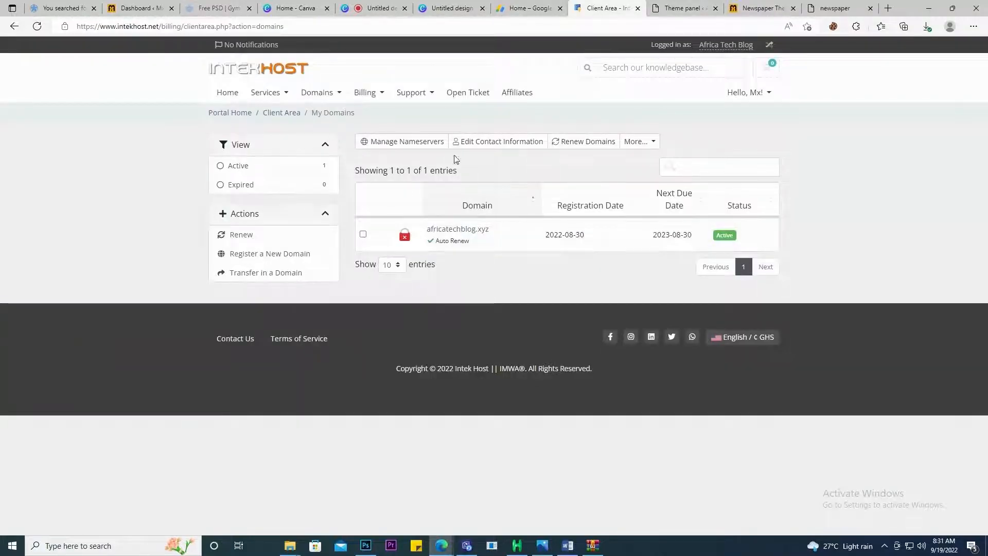
click(682, 8)
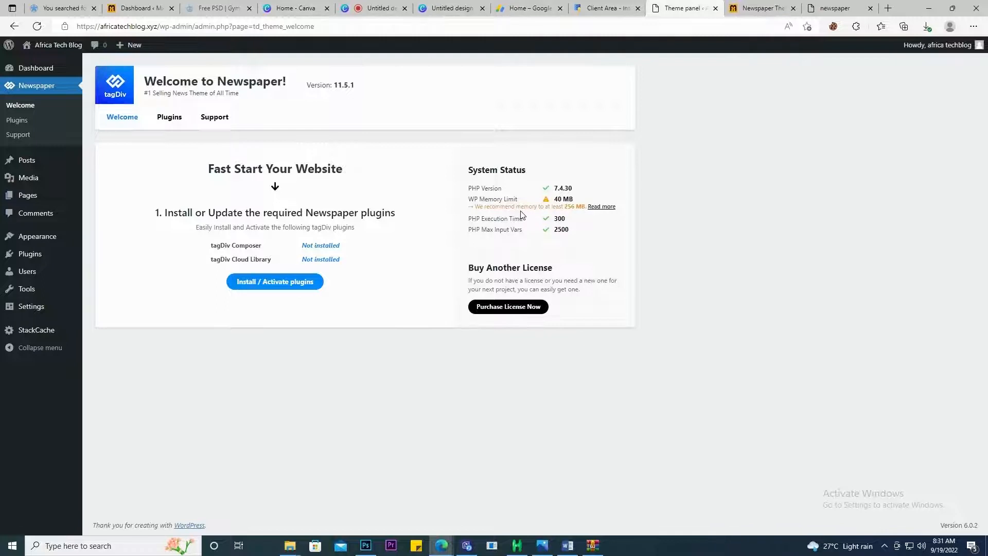
Step: Open wp-config.php from the africatechblog.xyz folder of the hosting file manager in the Code Editor
click(378, 8)
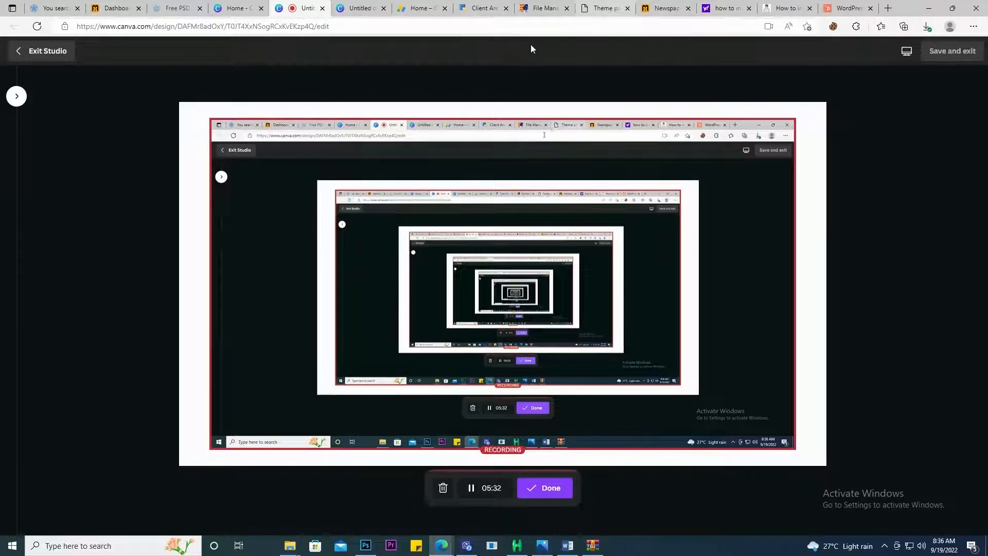
click(544, 8)
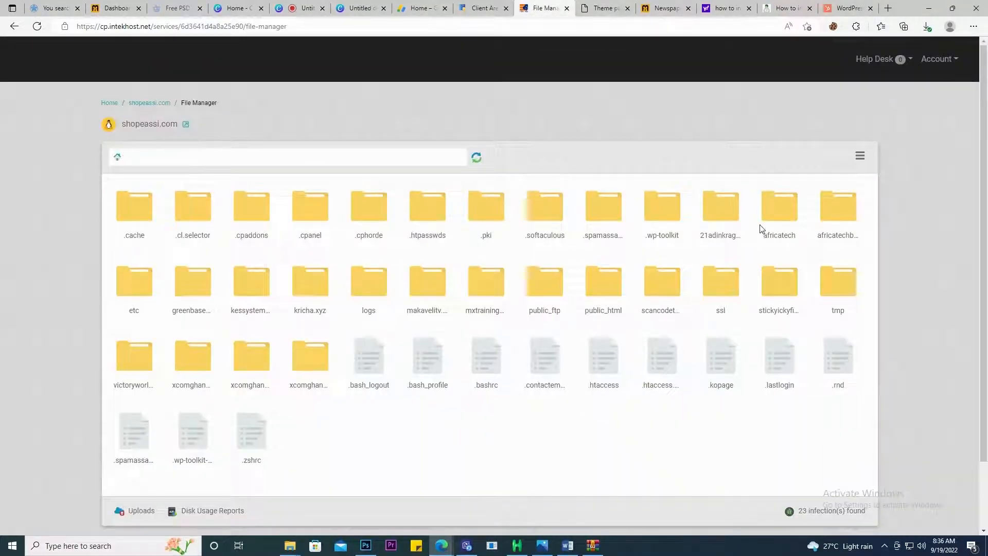
double_click(824, 238)
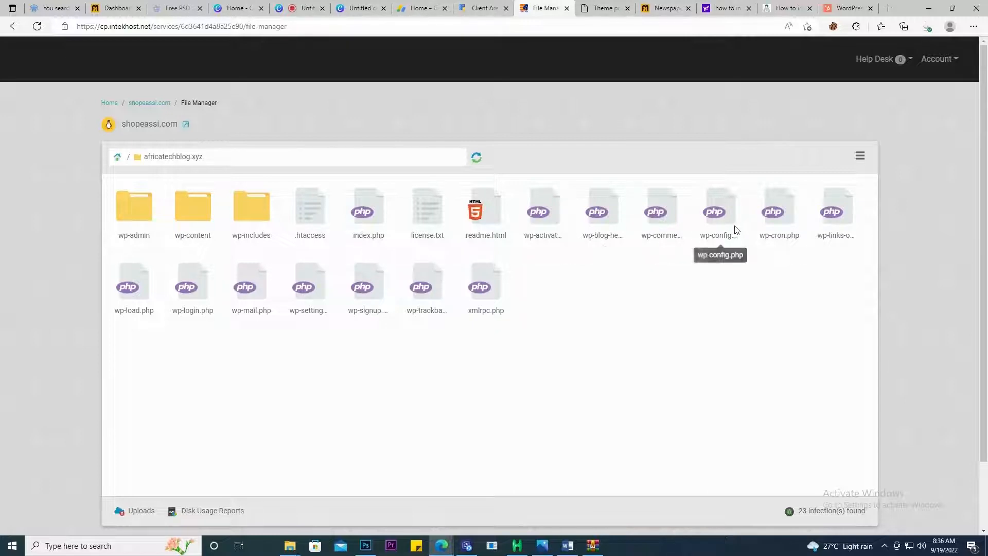
right_click(718, 239)
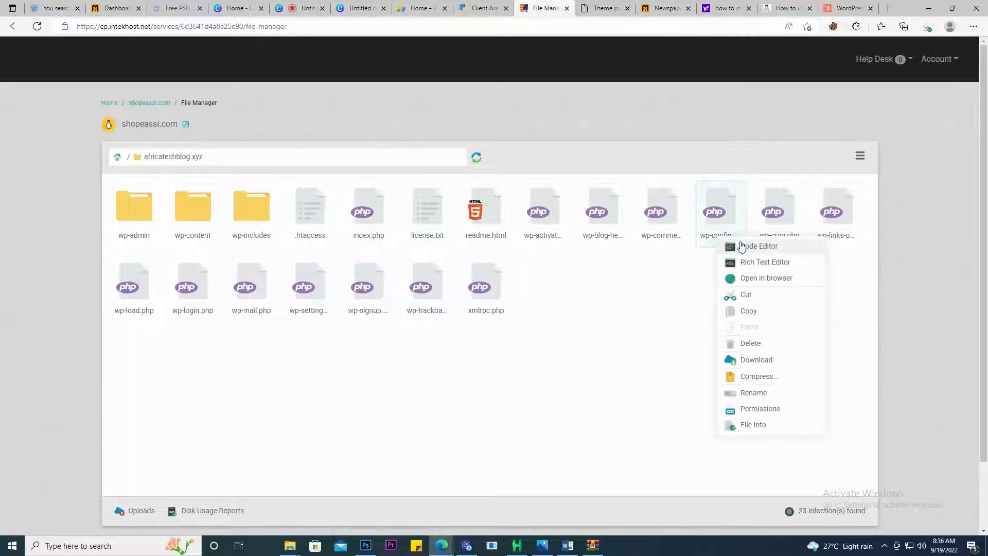
click(745, 246)
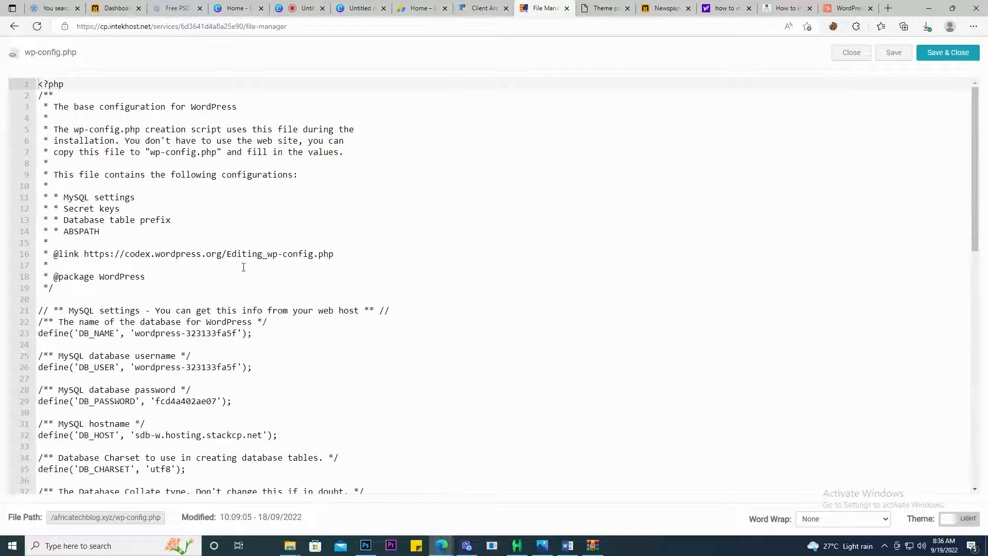
Step: Add the line define('WP_MEMORY_LIMIT', '128M'); directly below the WP_DEBUG definition in wp-config.php
scroll(148, 196, down, 2)
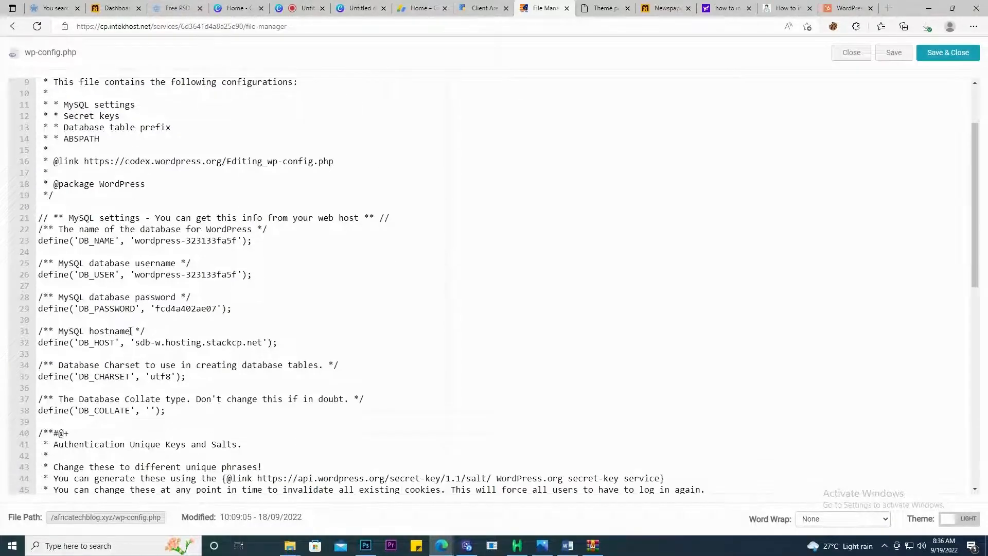
scroll(173, 216, down, 8)
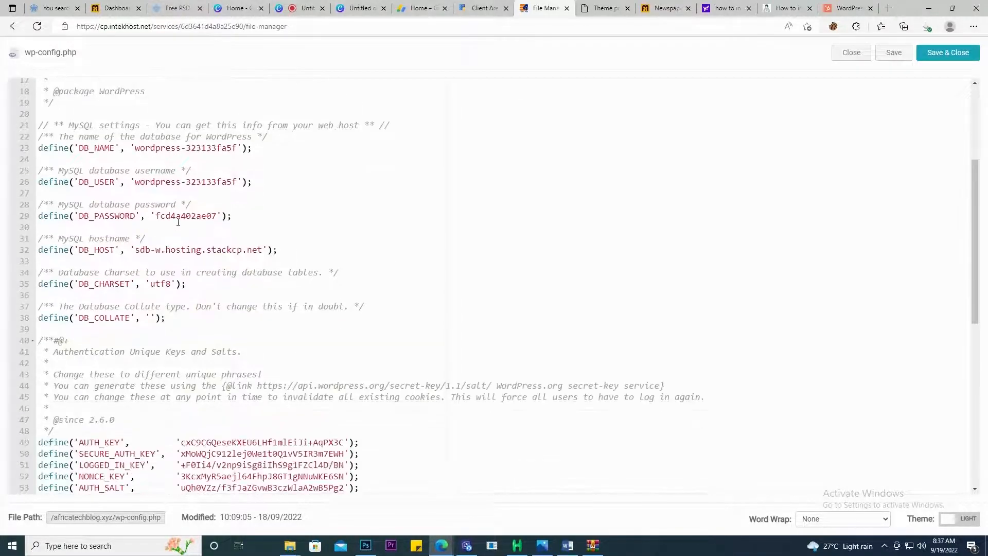
scroll(172, 300, down, 2)
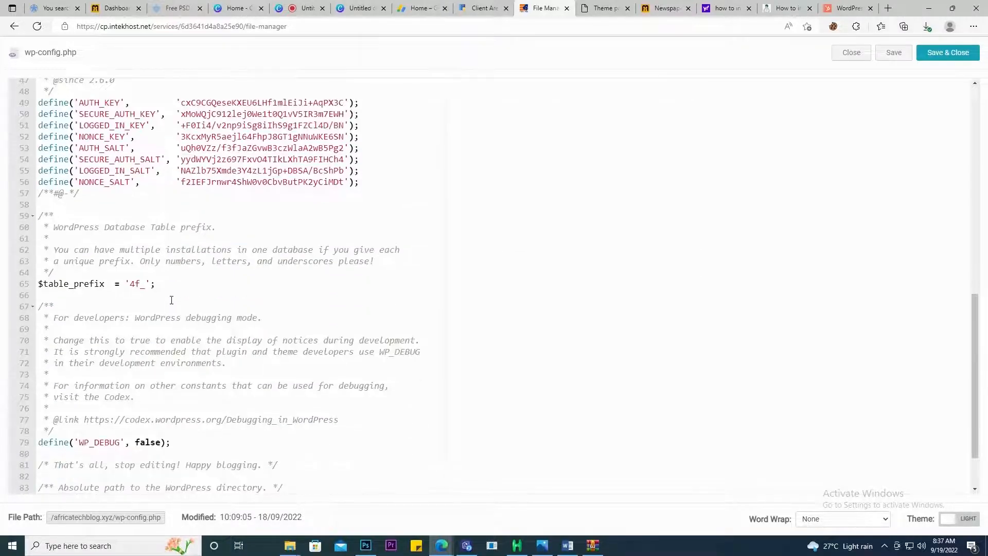
scroll(161, 332, down, 2)
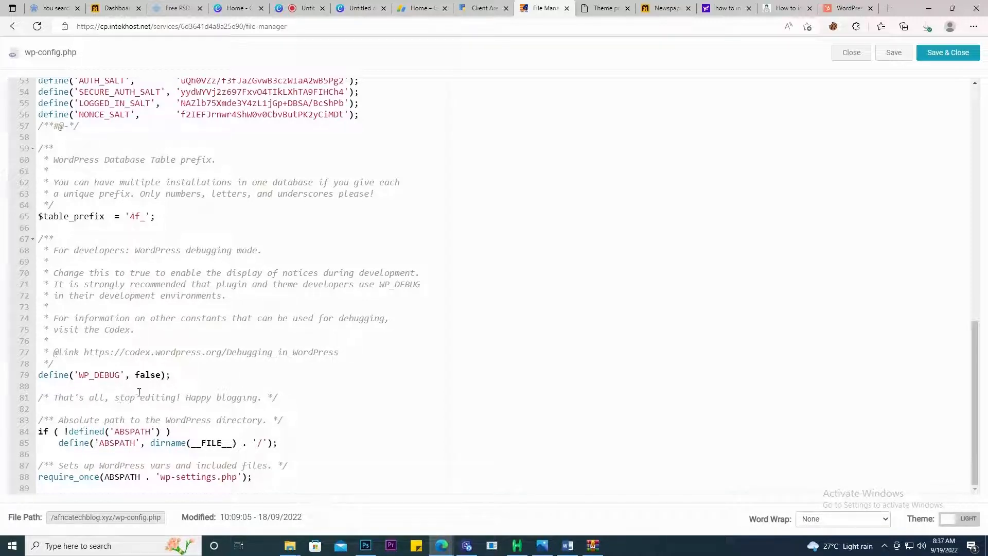
click(183, 386)
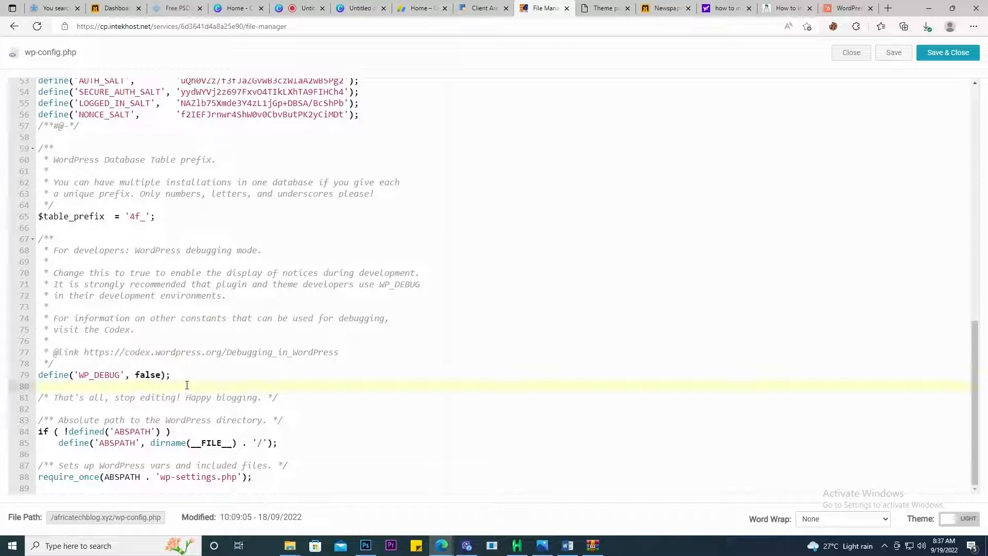
text(define('WP_MEMORY_LIMIT', '128M');)
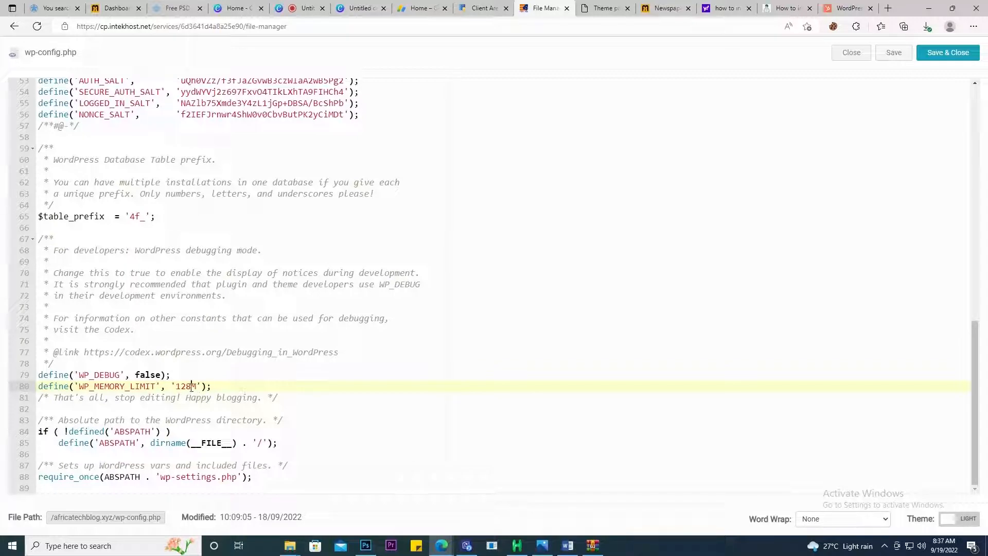
Step: Change the WP_MEMORY_LIMIT value to 256M, then save and close wp-config.php
drag(192, 386, 178, 388)
text(256)
click(222, 397)
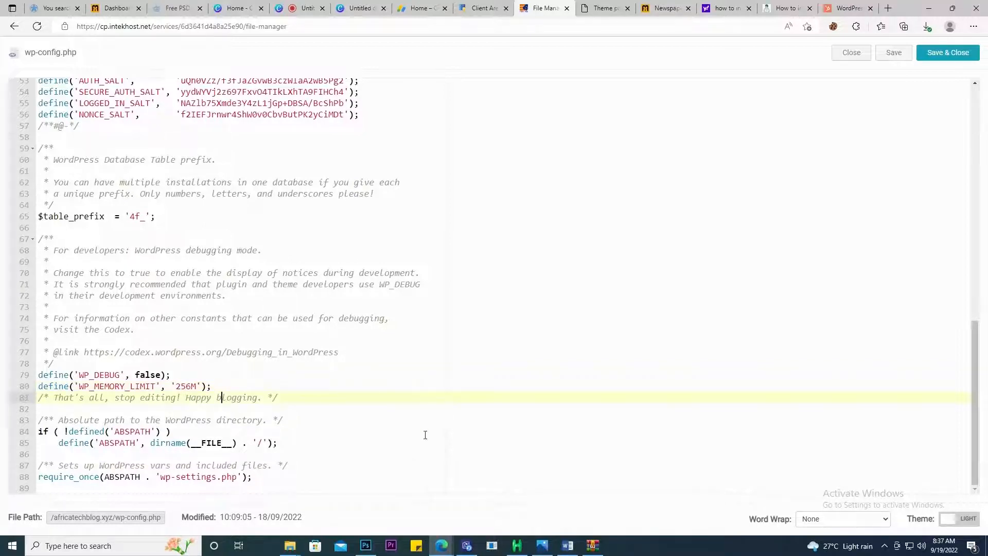
click(931, 58)
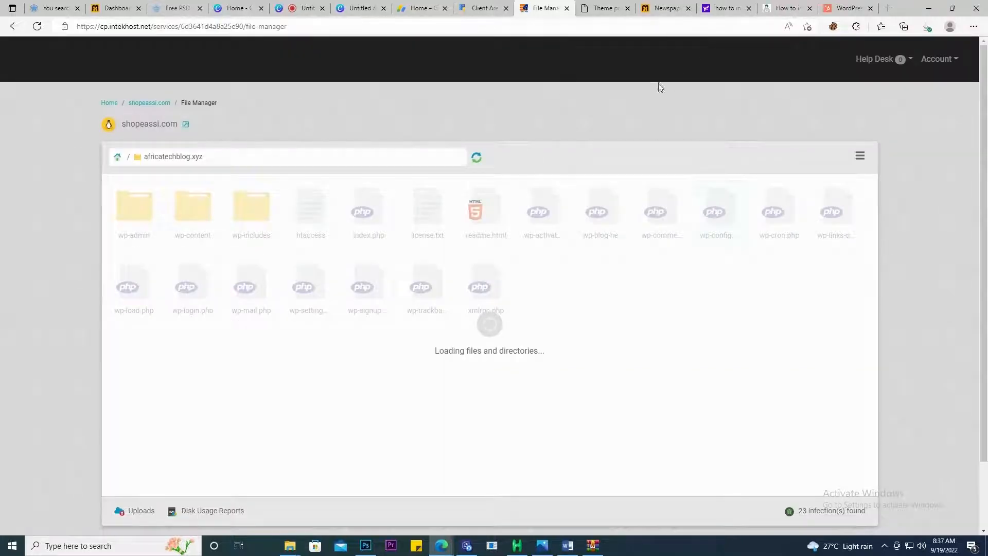
Step: Reload the Newspaper welcome page, then install and activate the required tagDiv Composer and tagDiv Cloud Library plugins
click(608, 6)
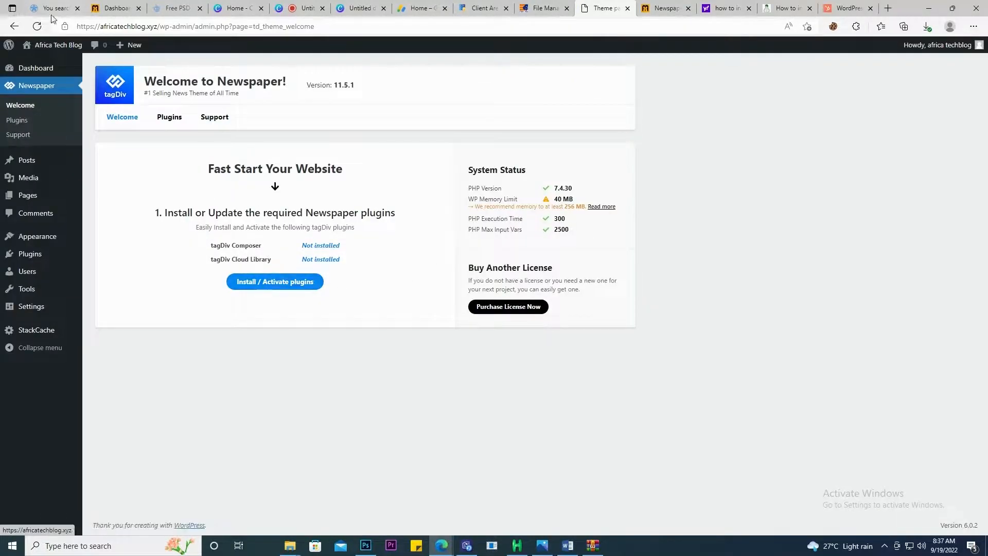
click(37, 27)
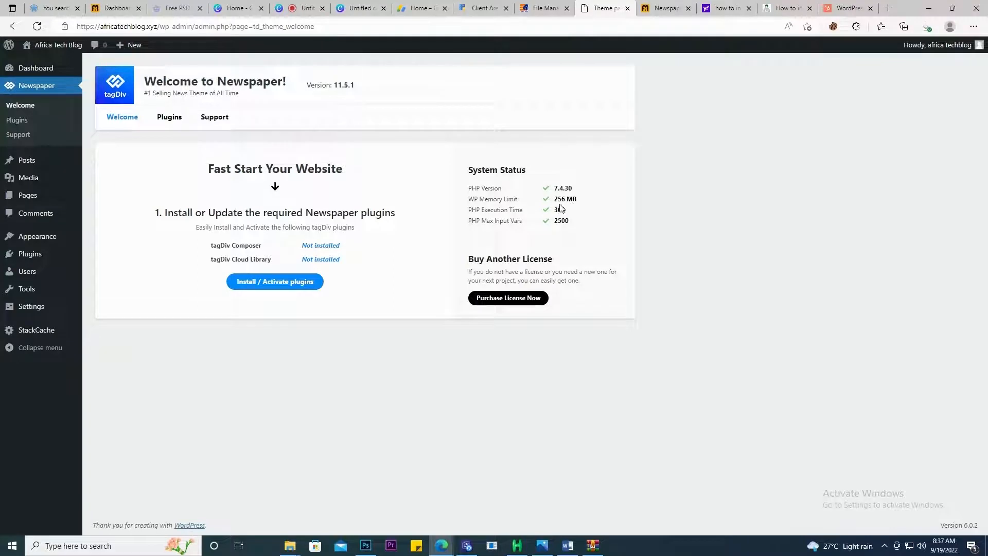
click(293, 286)
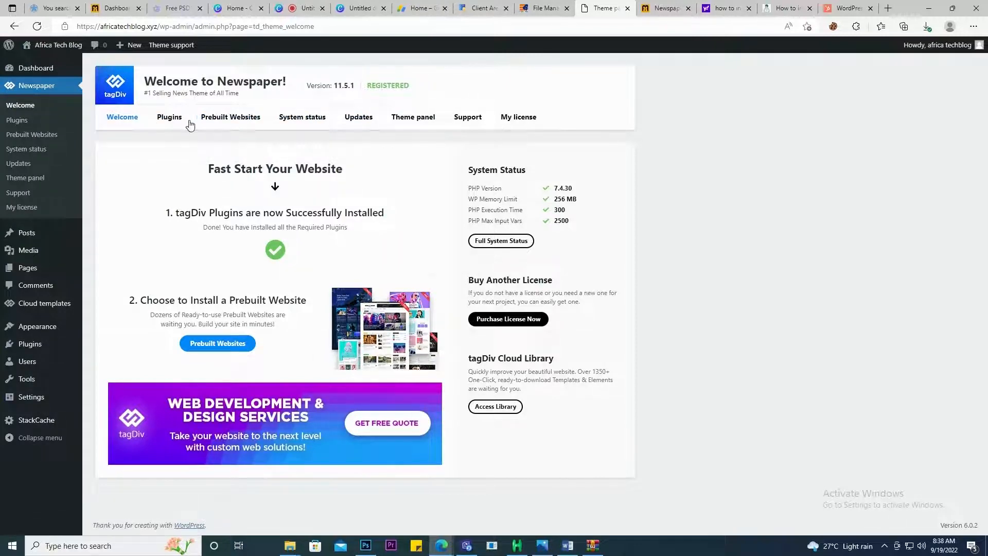
Step: Install the optional tagDiv Social Counter plugin from the Newspaper theme's premium plugins
click(170, 118)
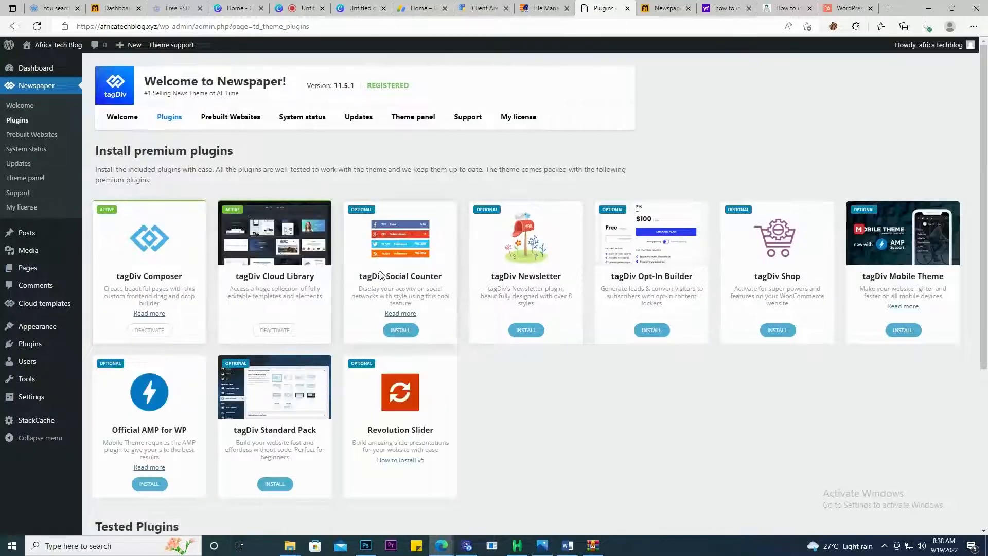
click(400, 330)
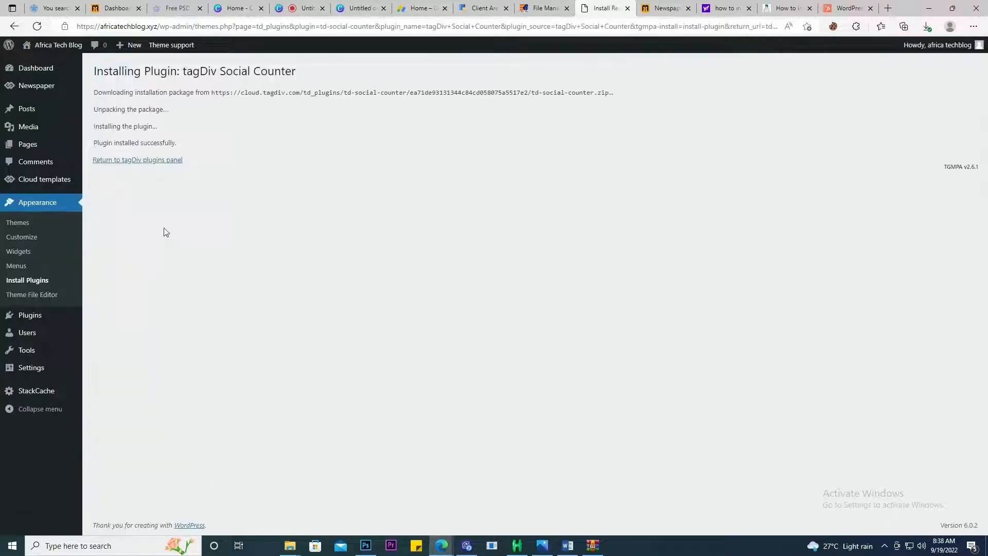
Step: Install the optional tagDiv Opt-In Builder and tagDiv Mobile Theme plugins from the Newspaper theme's premium plugins
click(116, 163)
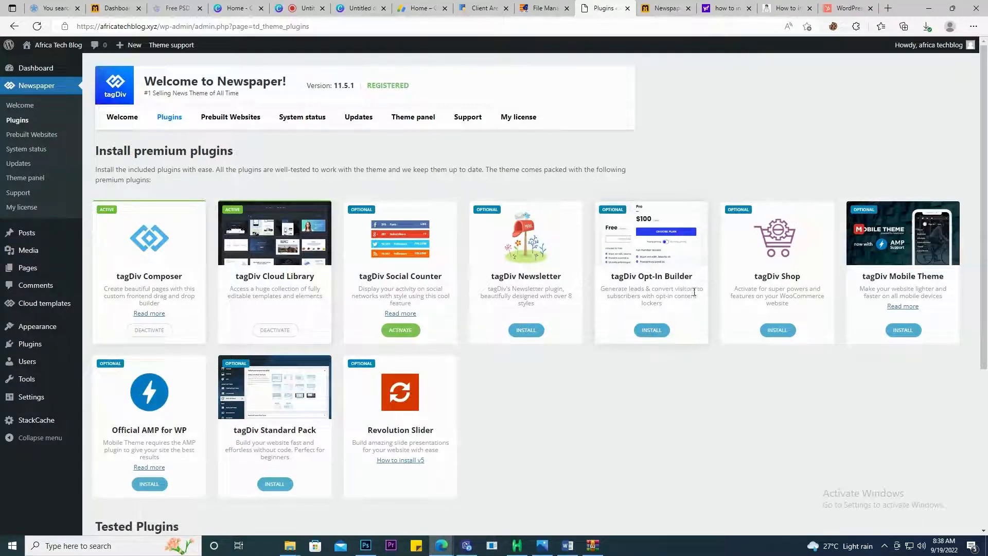
click(650, 322)
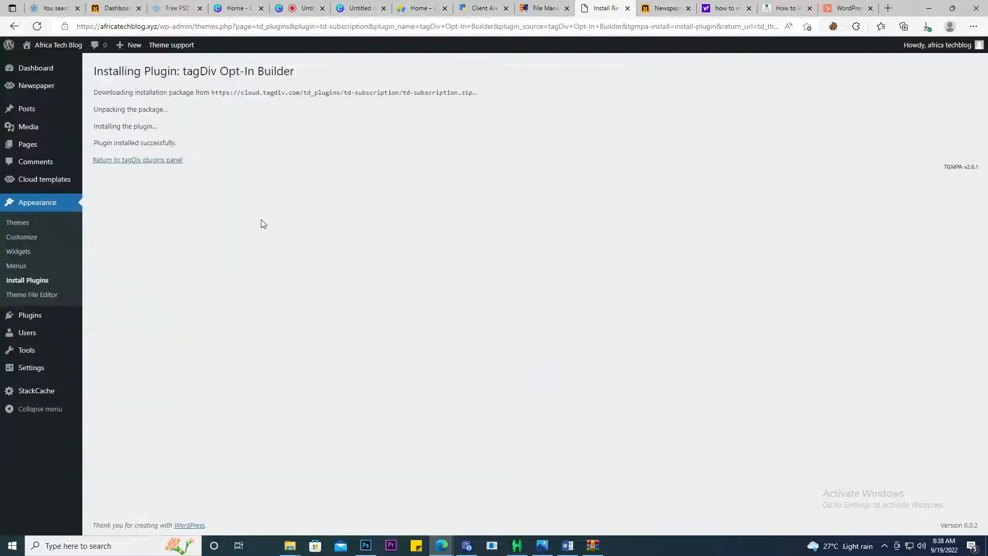
click(138, 161)
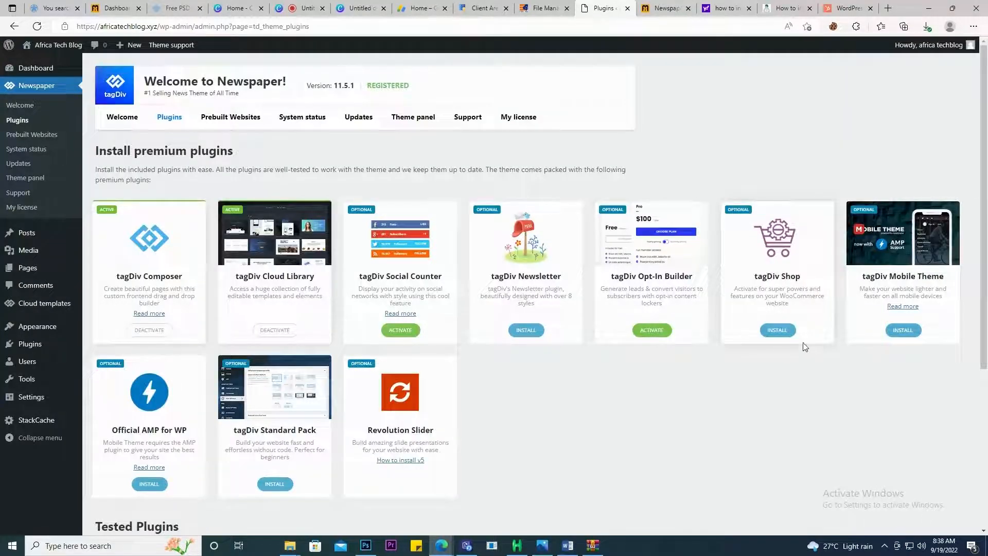
click(912, 331)
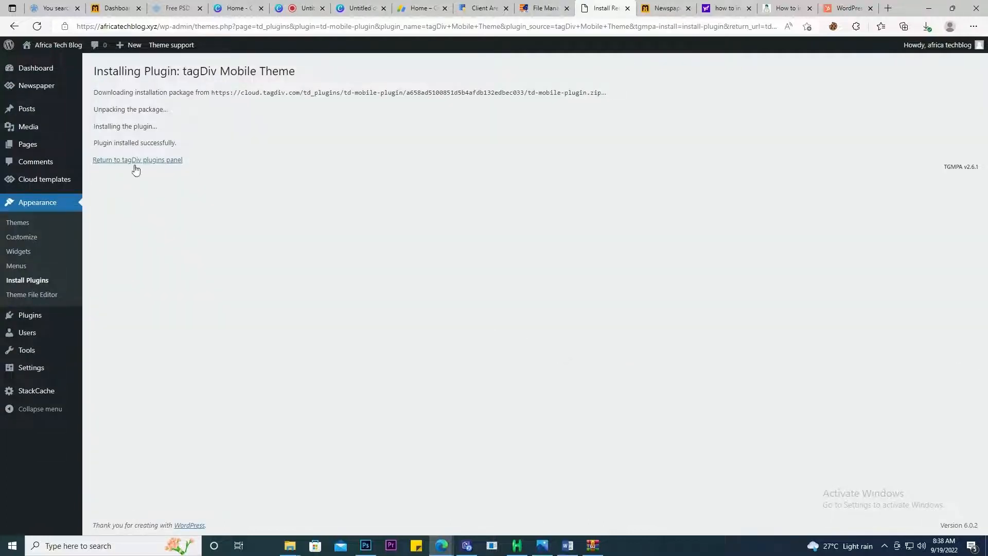
click(134, 164)
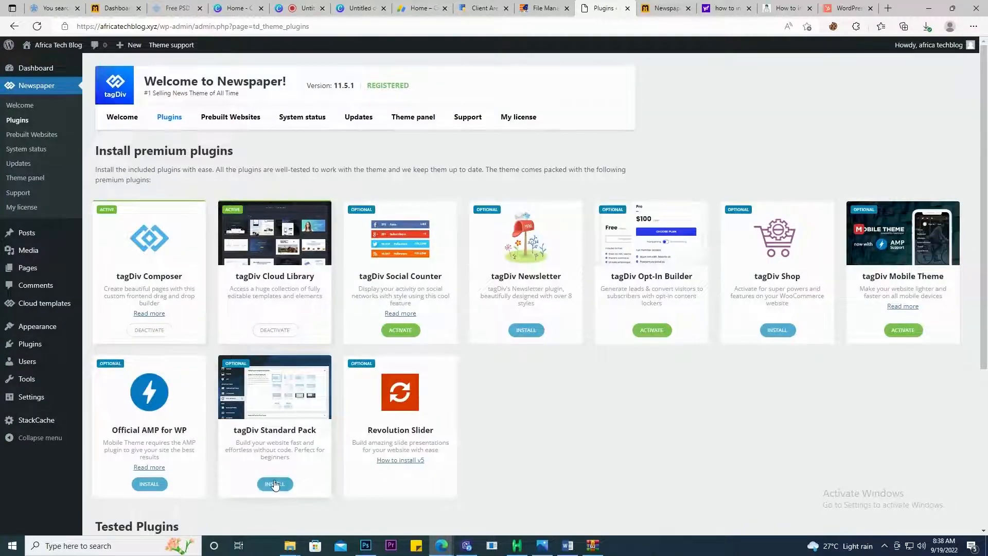
Step: Install the optional tagDiv Standard Pack and Official AMP for WP plugins, returning to the tagDiv plugins overview after each
click(274, 484)
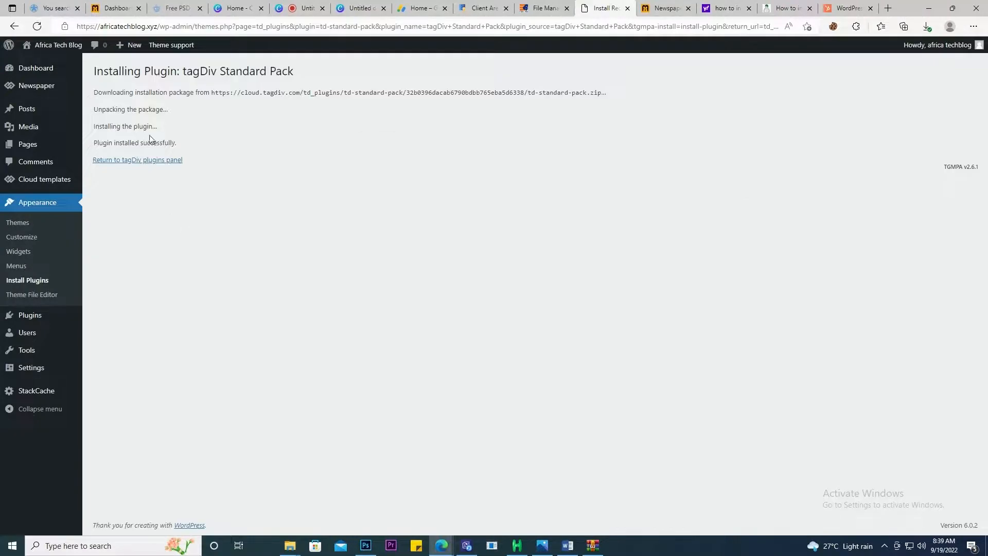
click(162, 161)
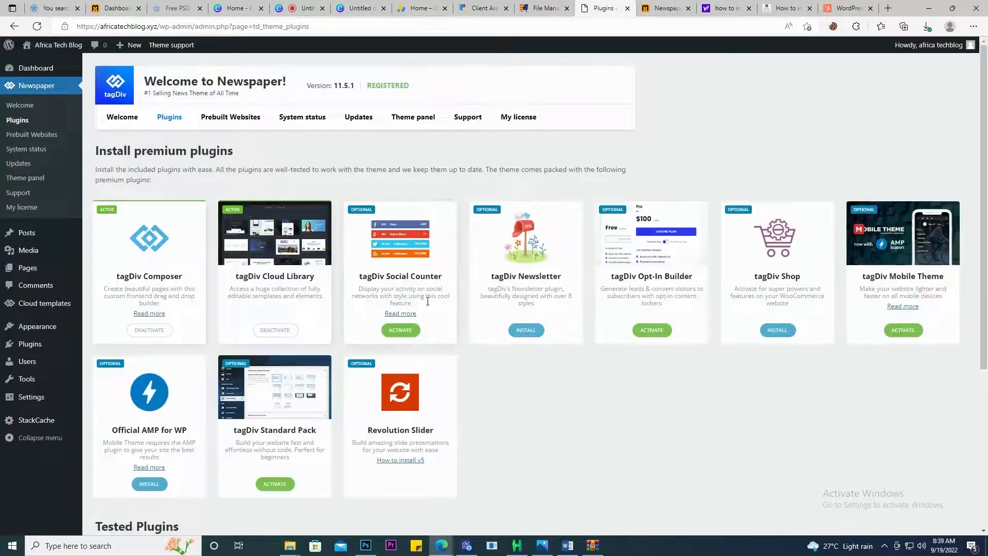
click(150, 483)
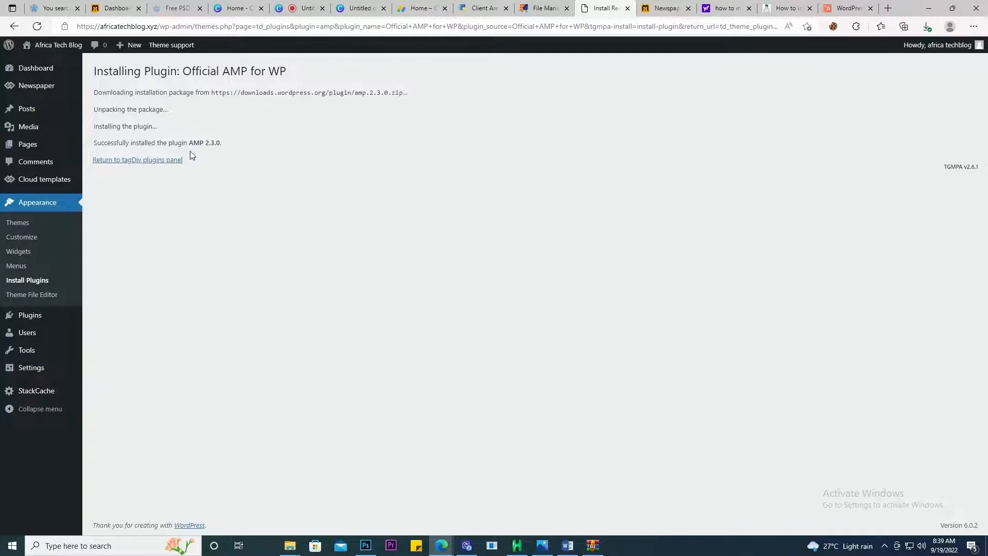
click(153, 161)
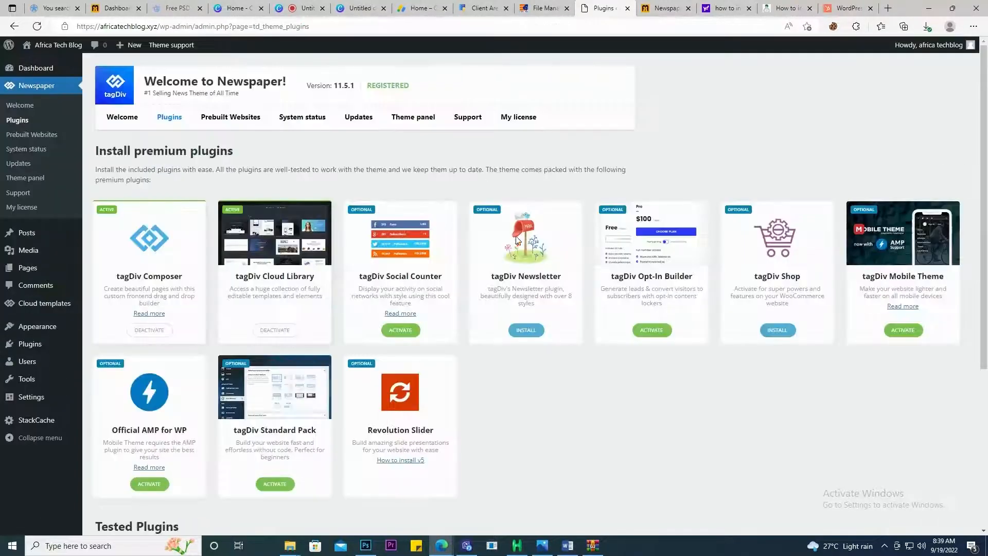
Step: Activate the tagDiv Social Counter, tagDiv Opt-In Builder, tagDiv Mobile Theme, tagDiv Standard Pack and Official AMP for WP plugins
click(403, 332)
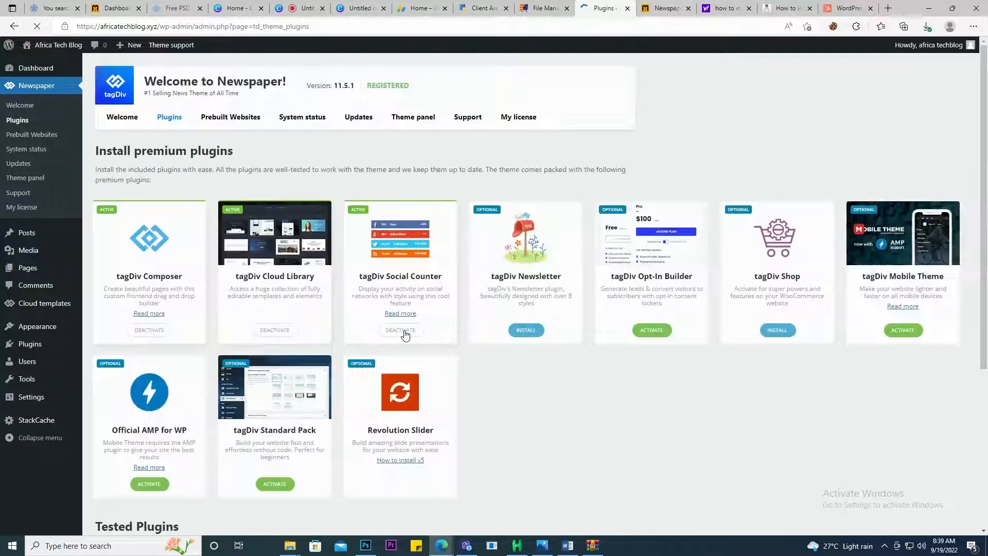
click(651, 331)
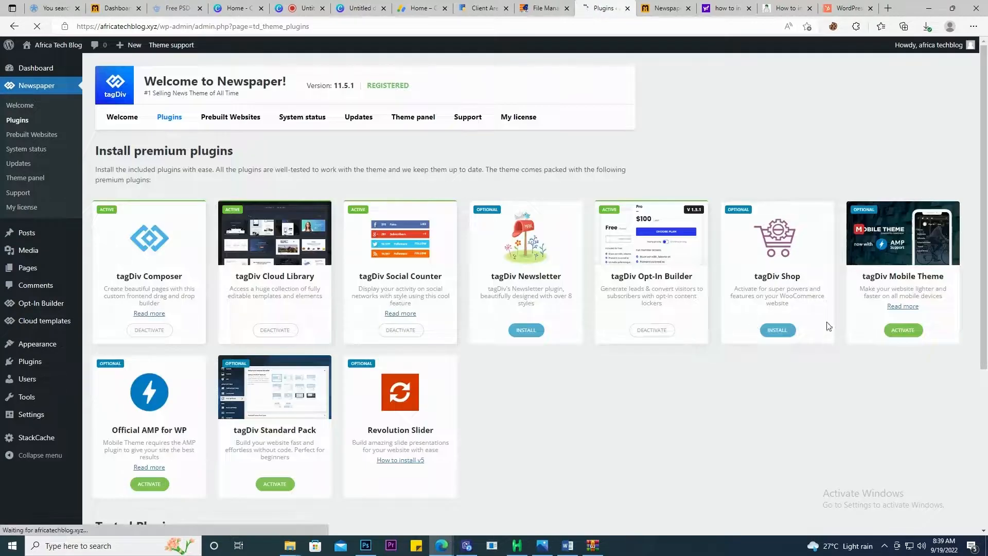
click(902, 330)
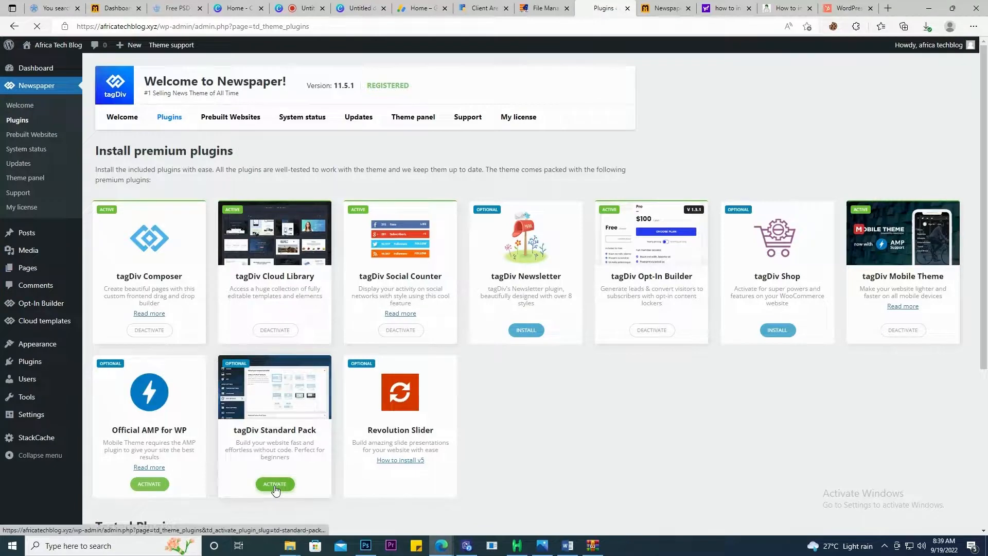
click(274, 484)
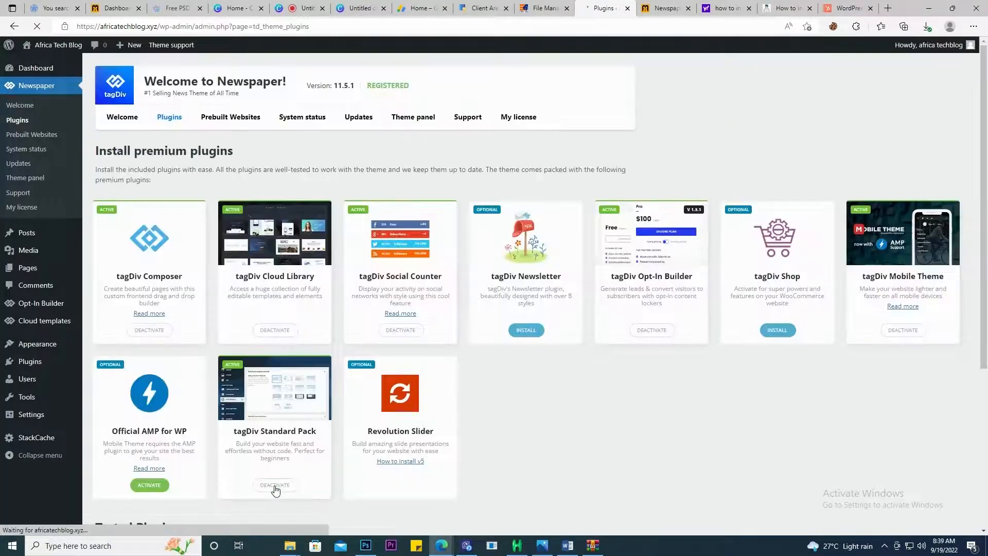
click(150, 486)
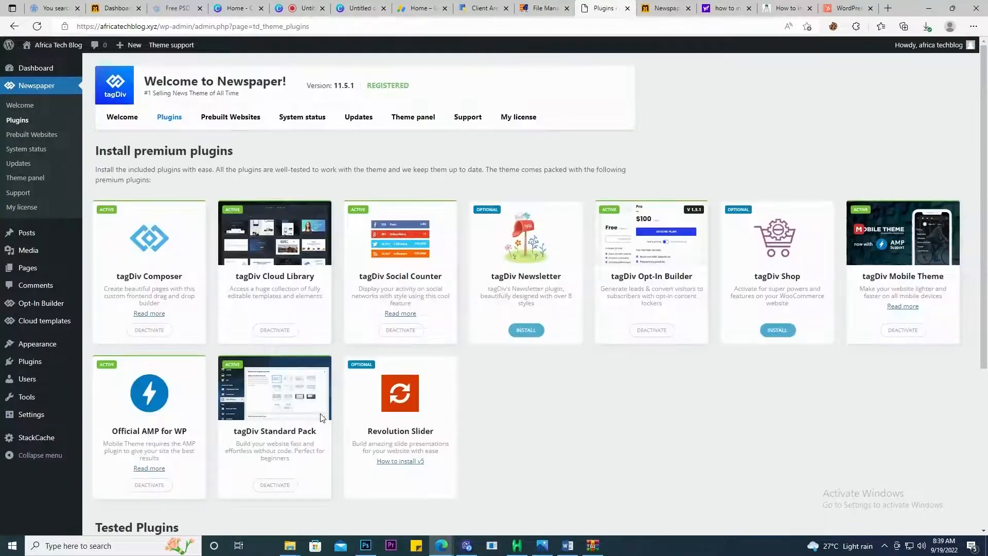
Step: Open the Newspaper theme's prebuilt websites and browse the designs in the Latest category
scroll(282, 410, down, 5)
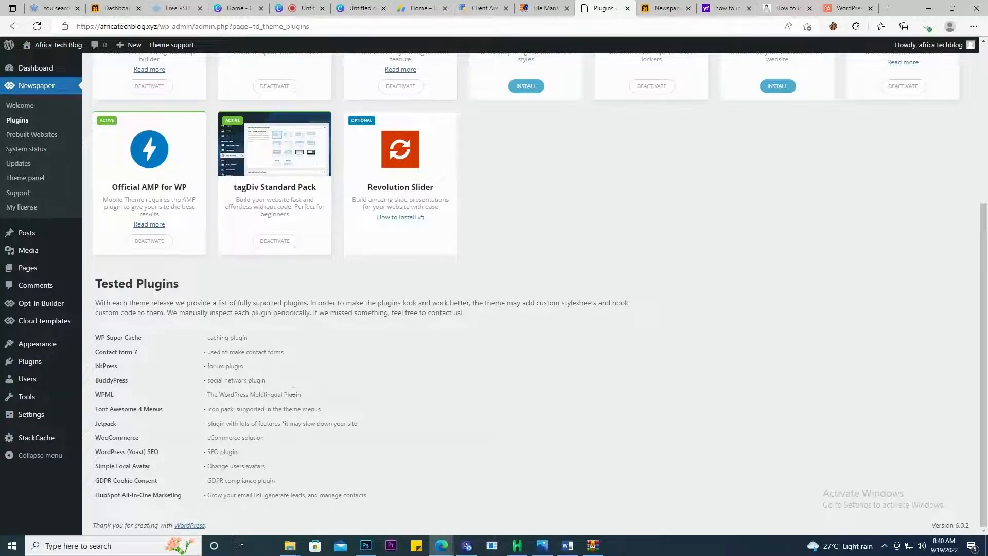
scroll(293, 391, up, 5)
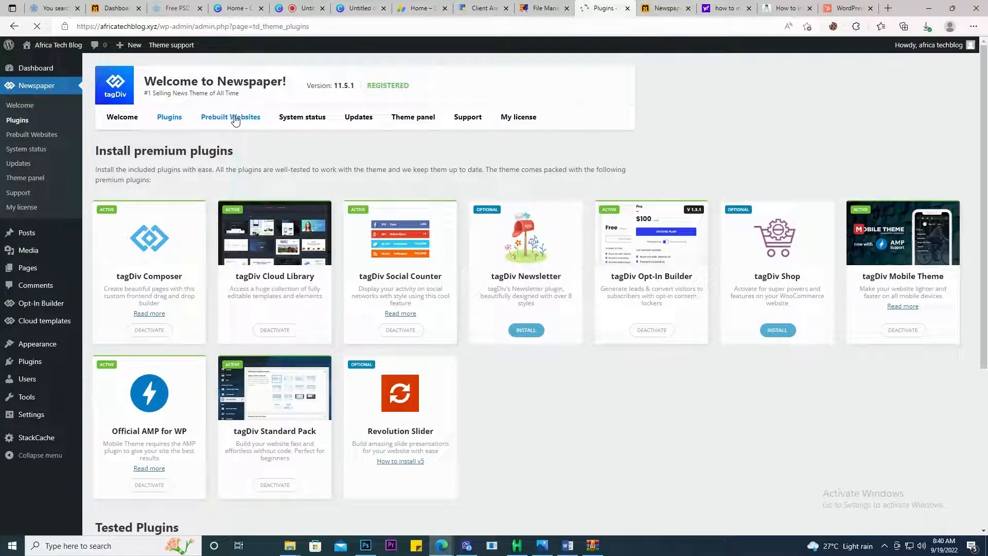
click(235, 120)
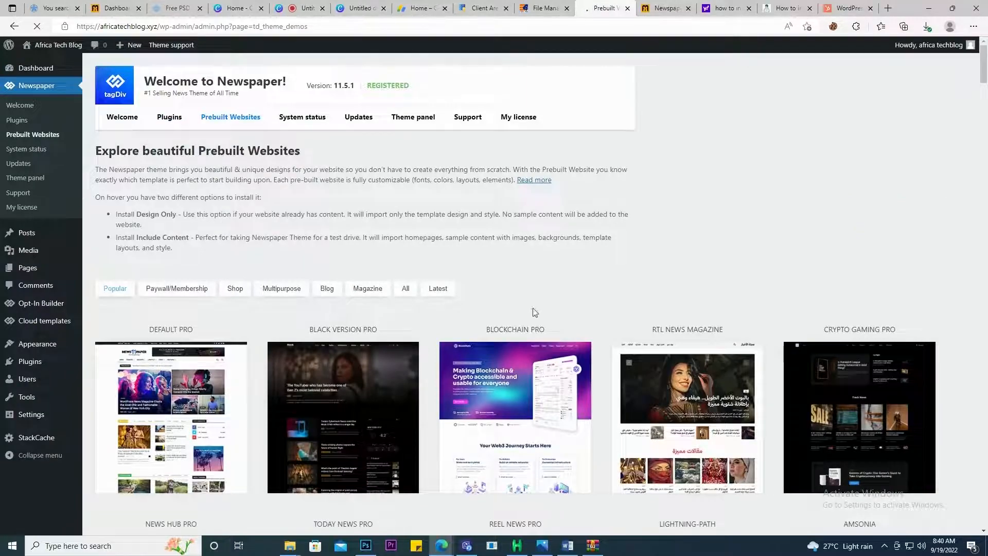
scroll(535, 312, down, 3)
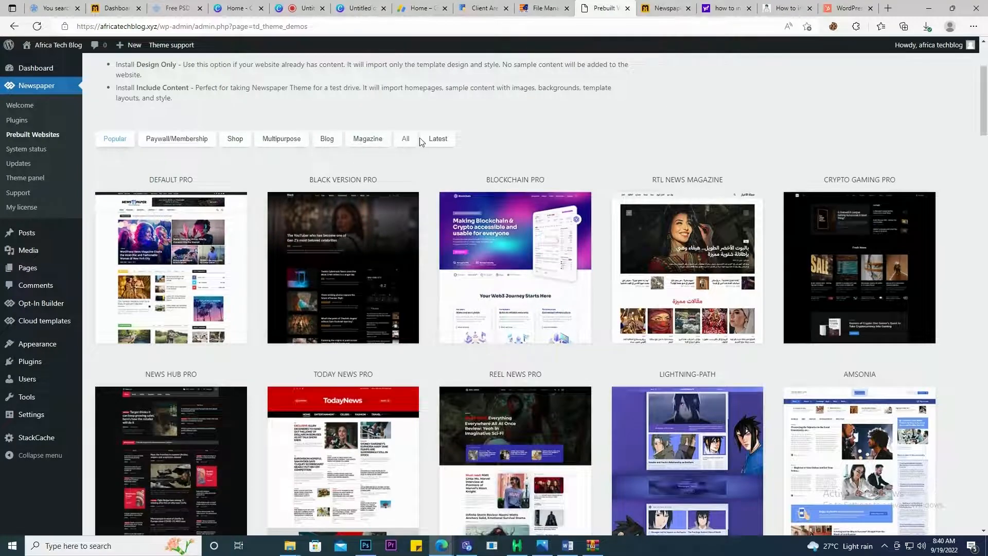
click(438, 139)
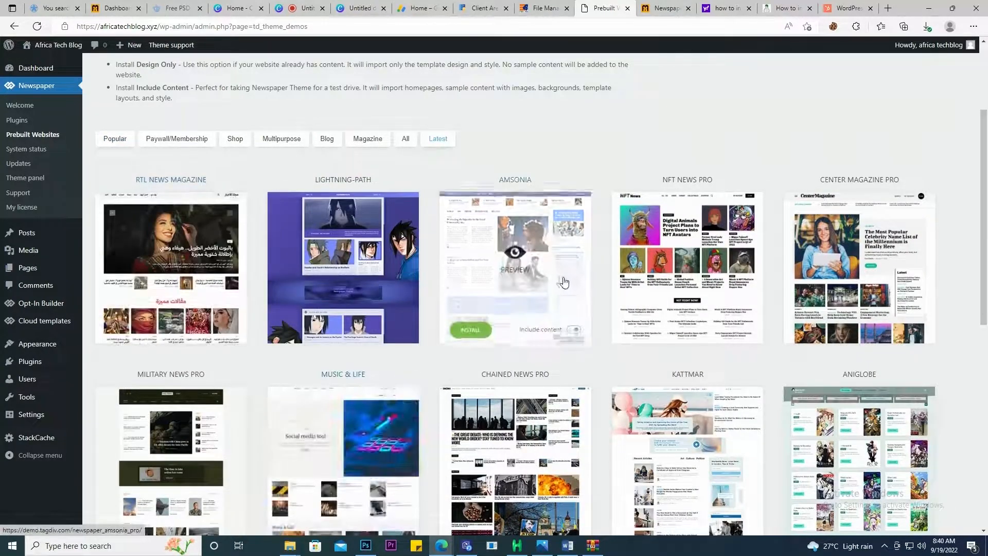
scroll(564, 282, down, 6)
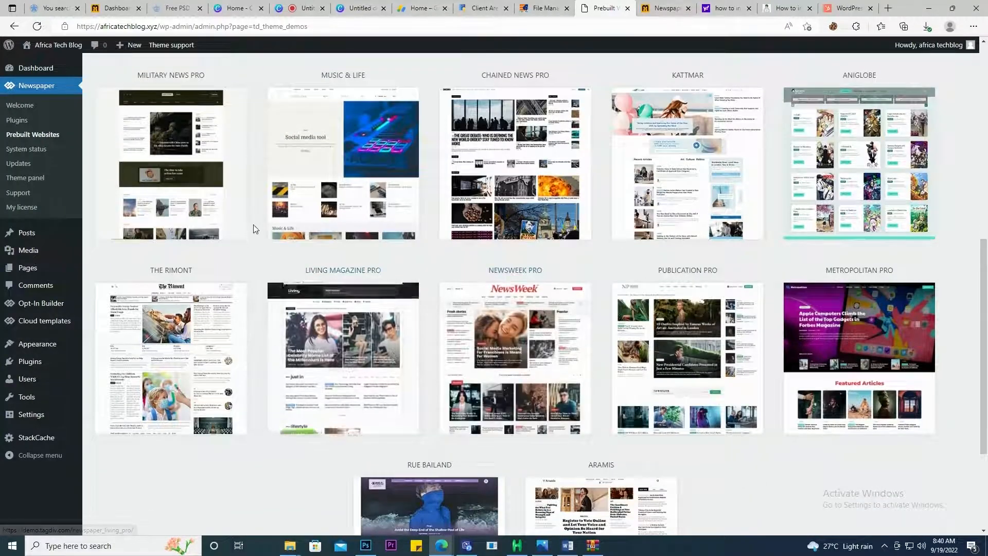
scroll(253, 226, down, 3)
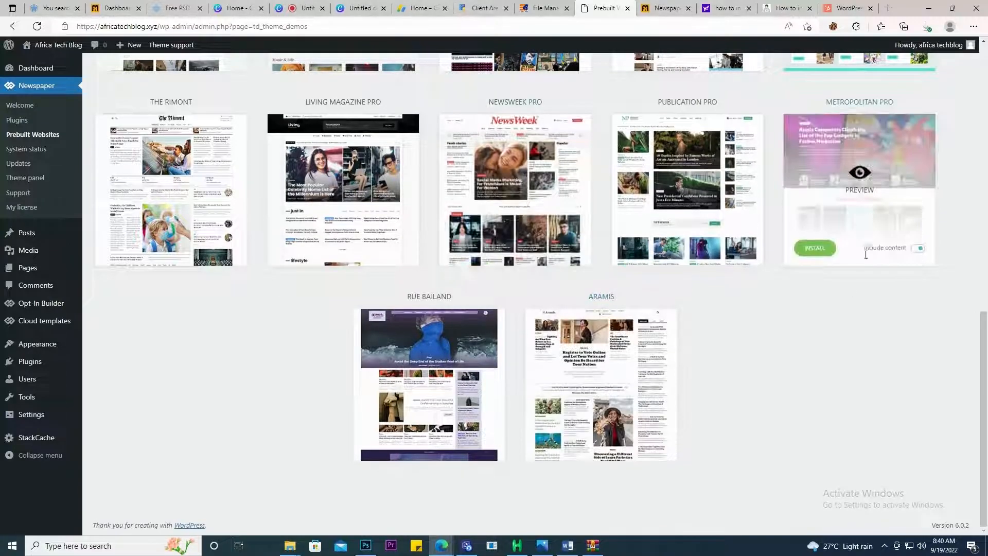
scroll(787, 335, up, 15)
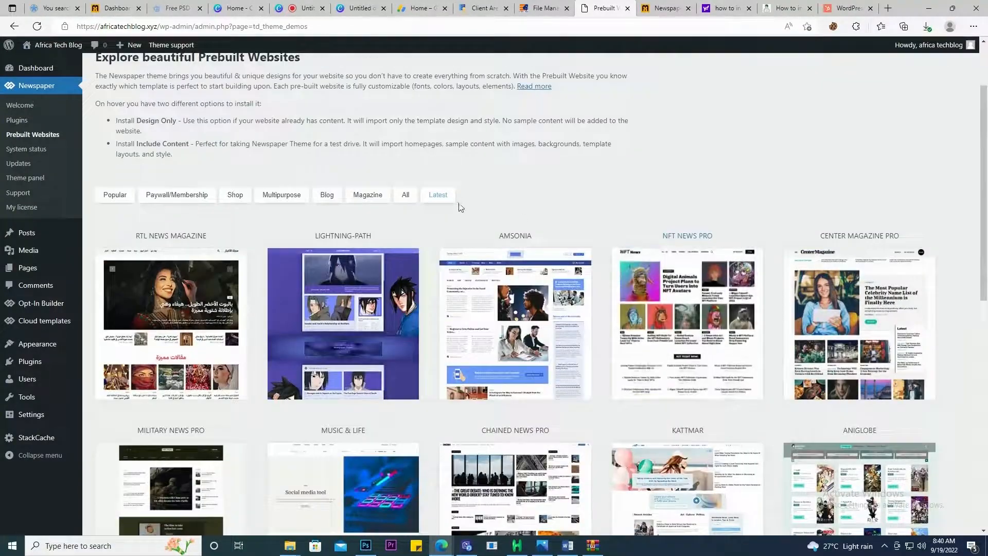
Step: Browse the prebuilt websites in the Blog category, and show the Popular ones again
click(330, 203)
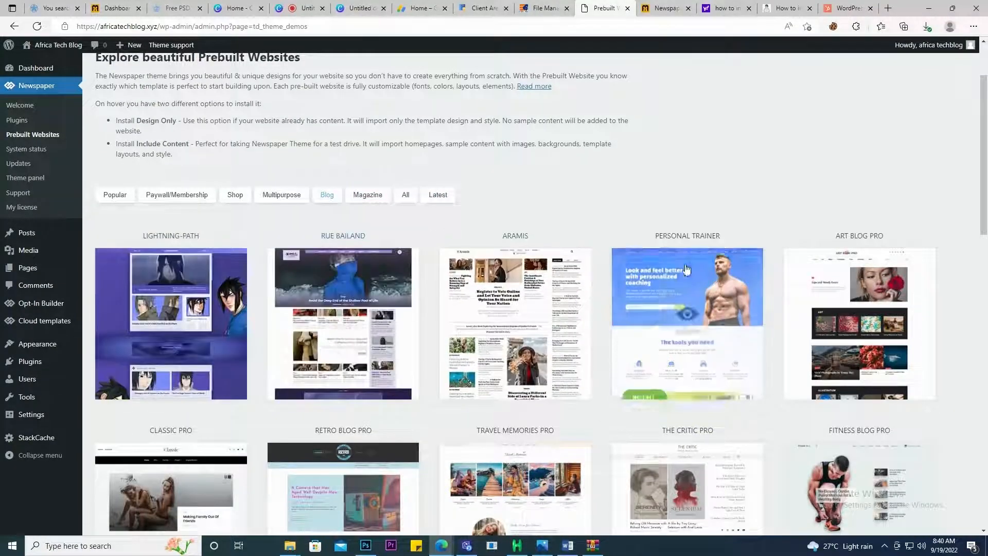
scroll(686, 268, down, 20)
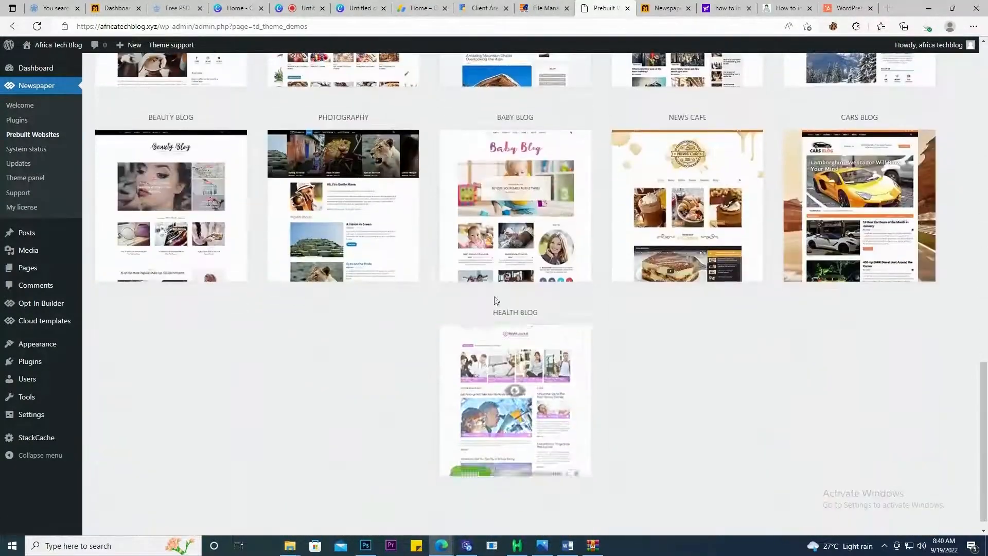
scroll(424, 362, up, 20)
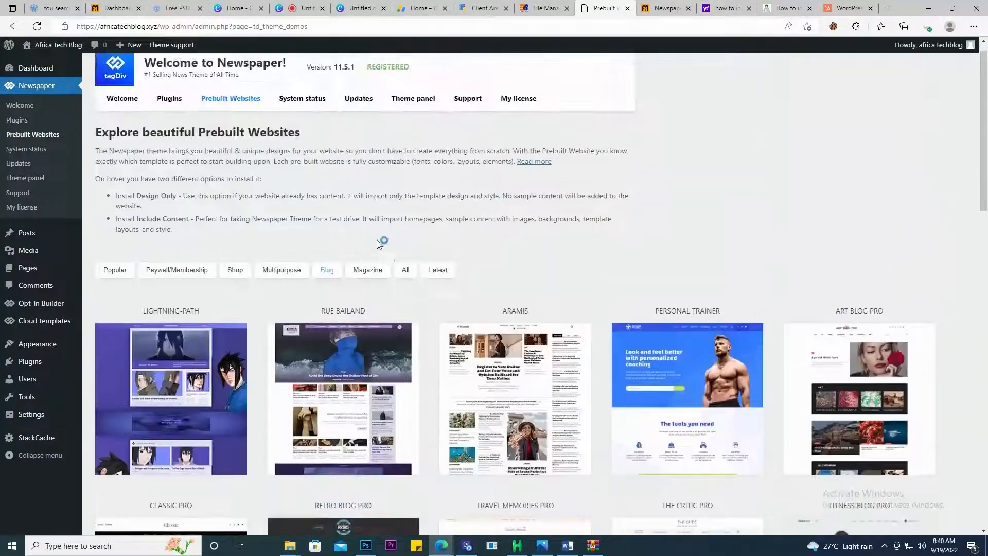
click(124, 276)
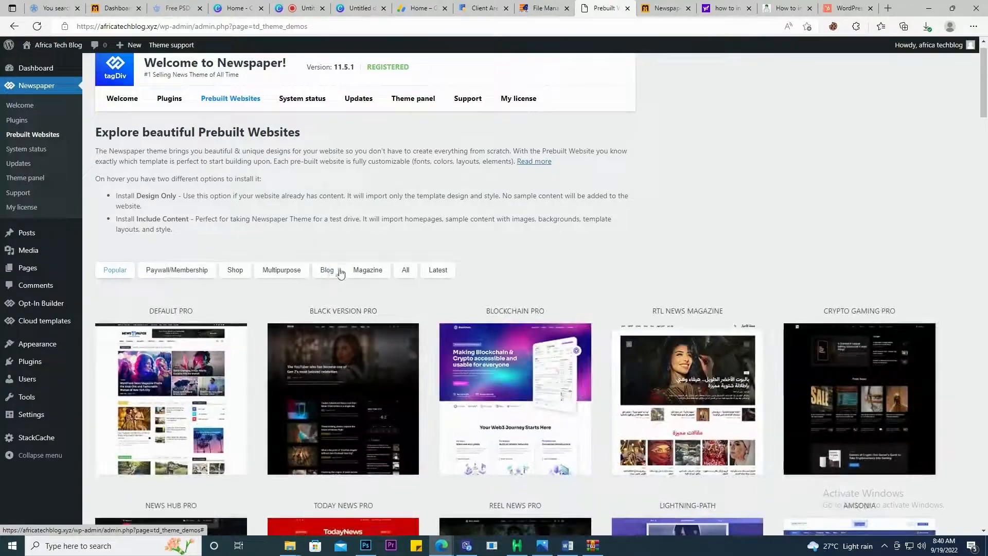
Step: Filter the prebuilt websites to the Magazine category and look through all its designs
click(368, 272)
scroll(514, 244, down, 11)
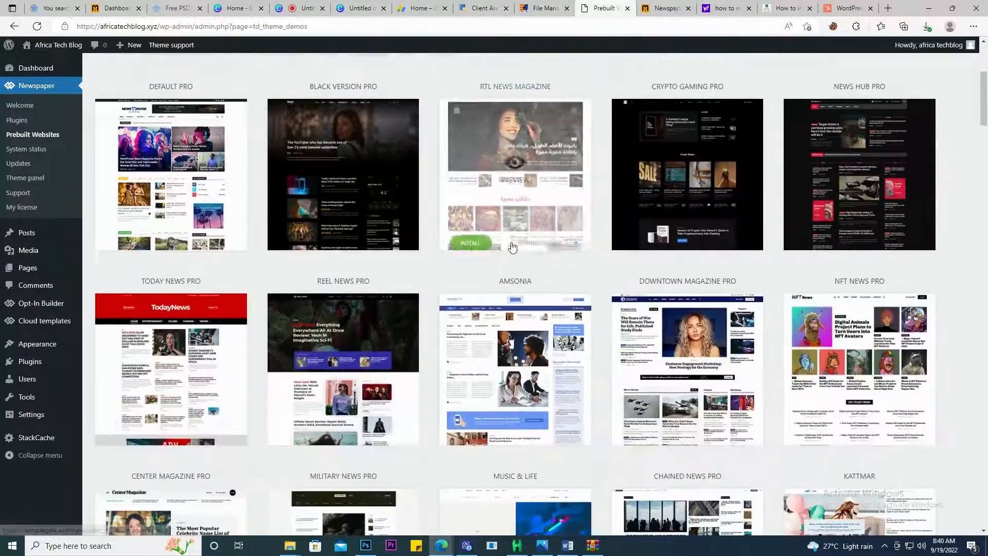
scroll(512, 243, down, 5)
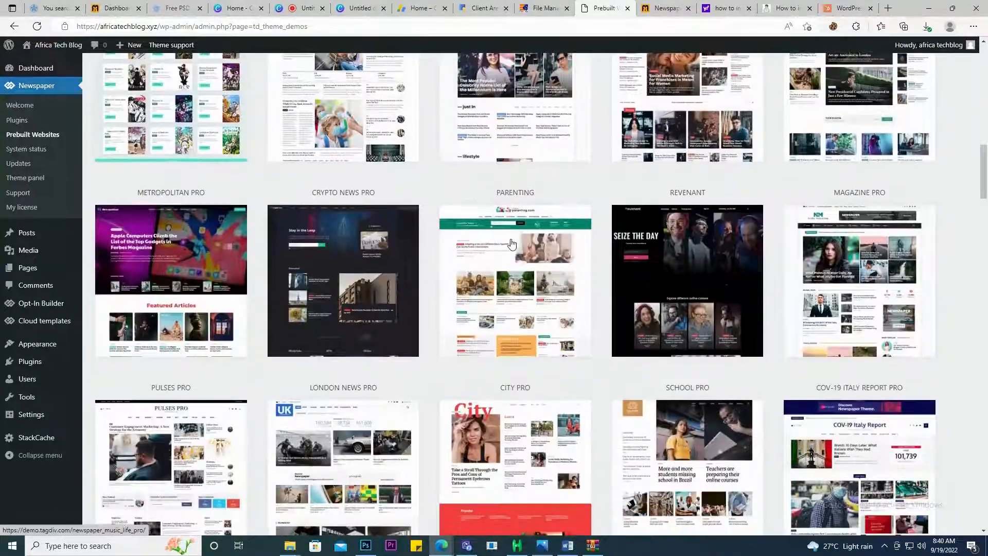
scroll(323, 251, down, 4)
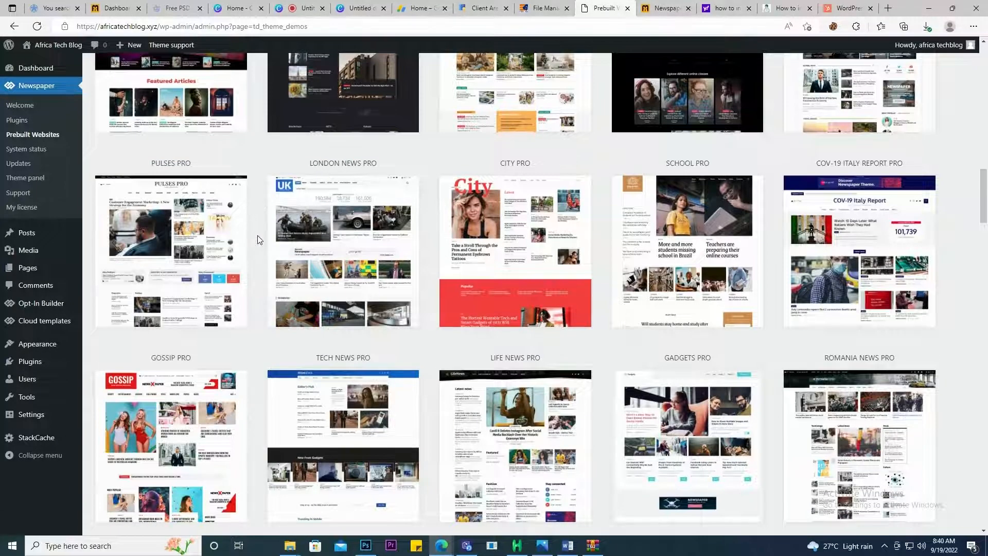
scroll(258, 239, down, 5)
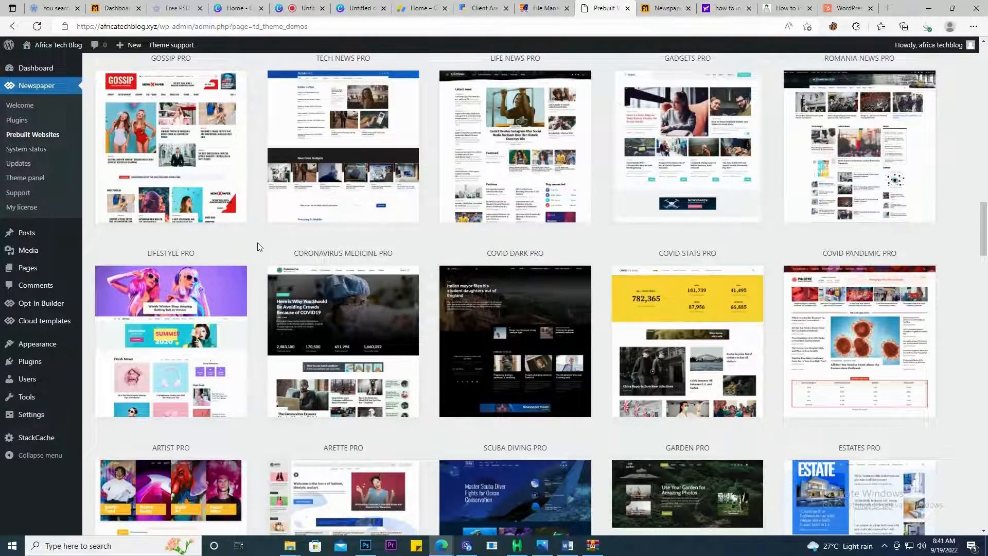
scroll(257, 246, down, 13)
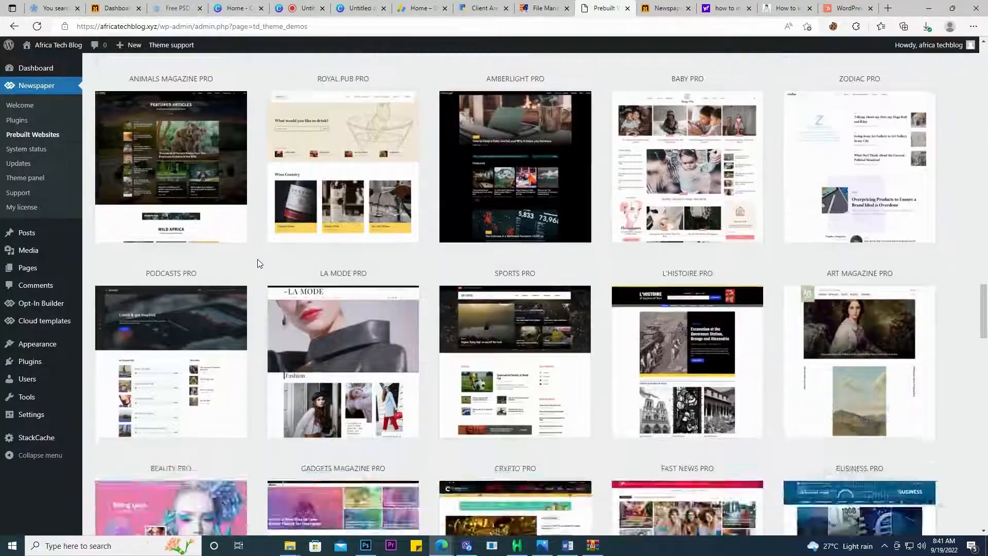
scroll(257, 262, down, 9)
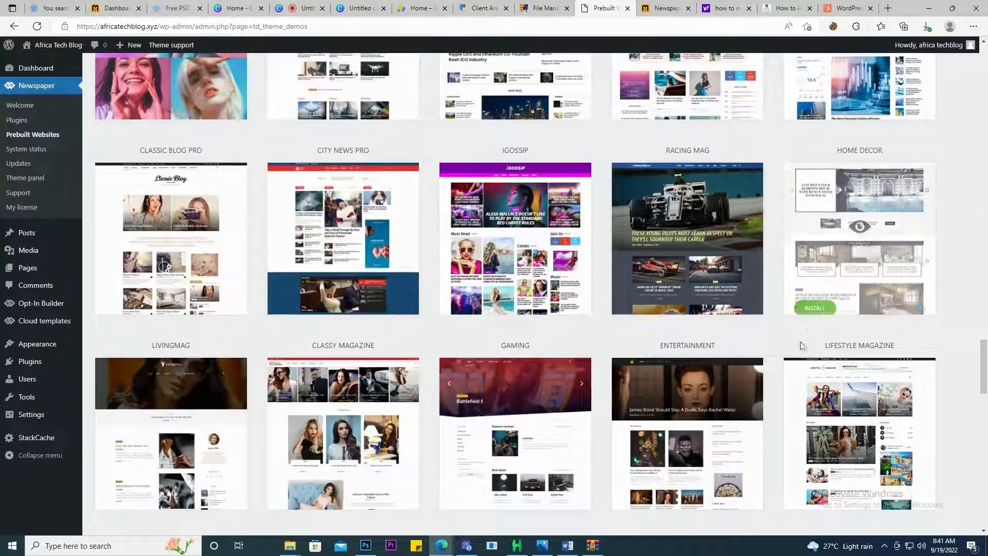
scroll(477, 360, down, 7)
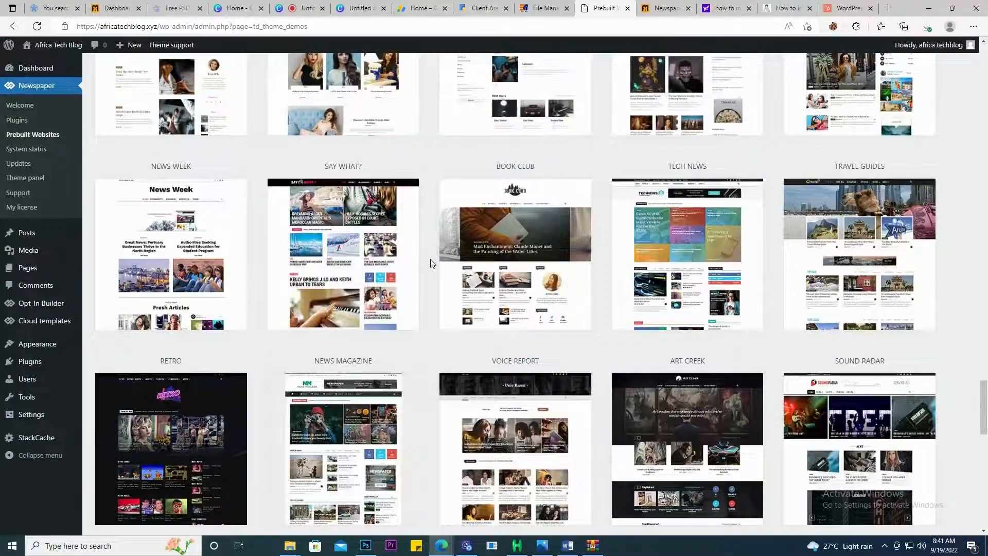
scroll(431, 263, down, 10)
scroll(430, 263, down, 6)
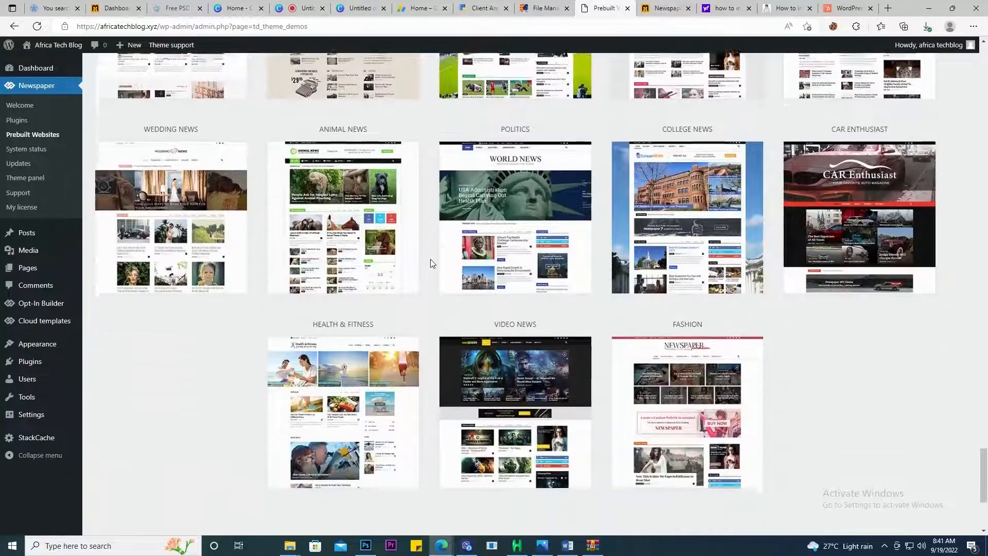
scroll(431, 262, up, 7)
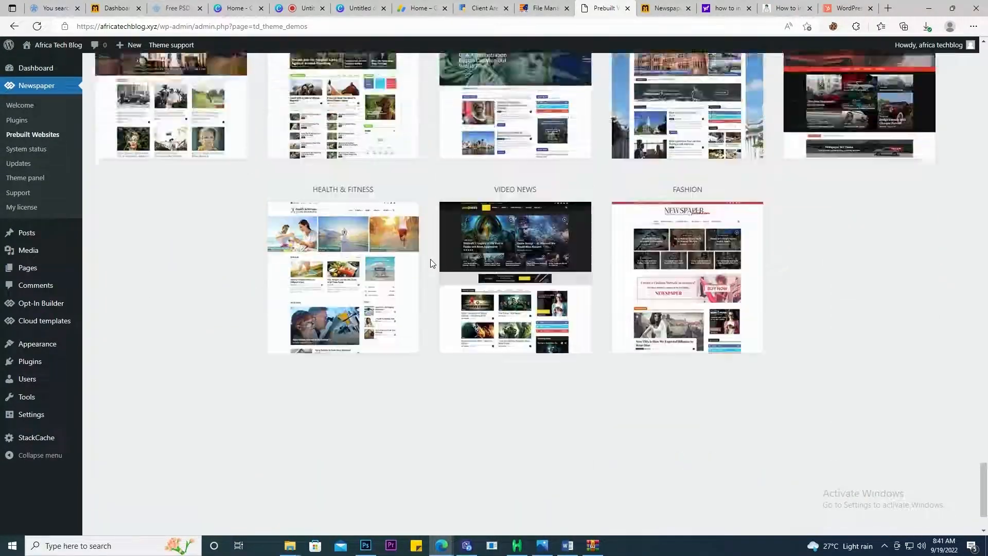
Step: Show all of the Newspaper theme's prebuilt websites and look through the complete range of designs
scroll(431, 263, up, 20)
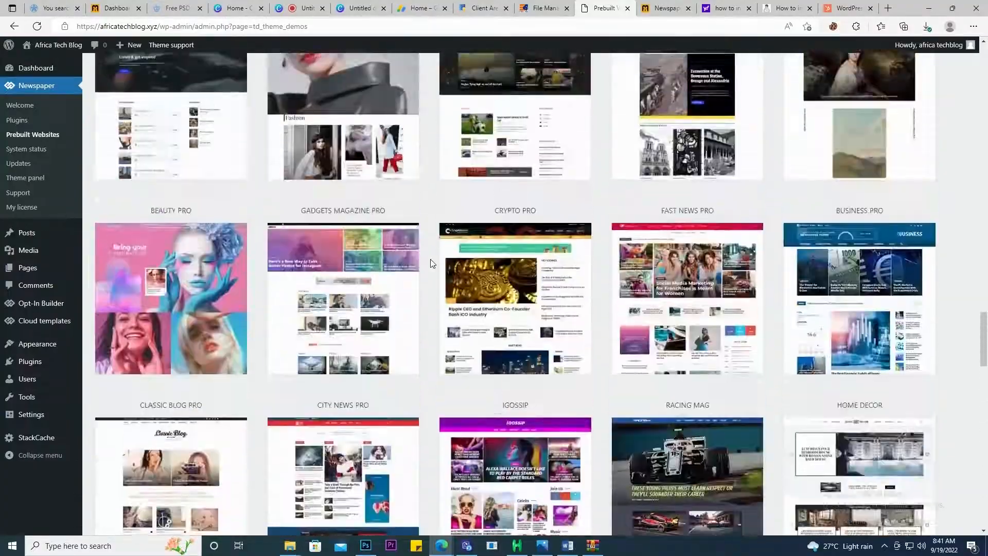
scroll(431, 262, up, 20)
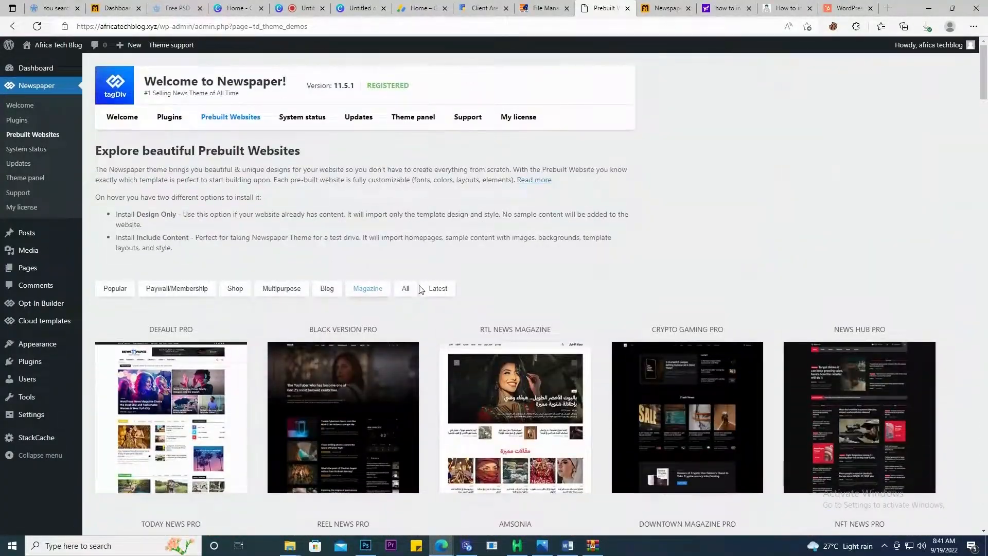
click(408, 290)
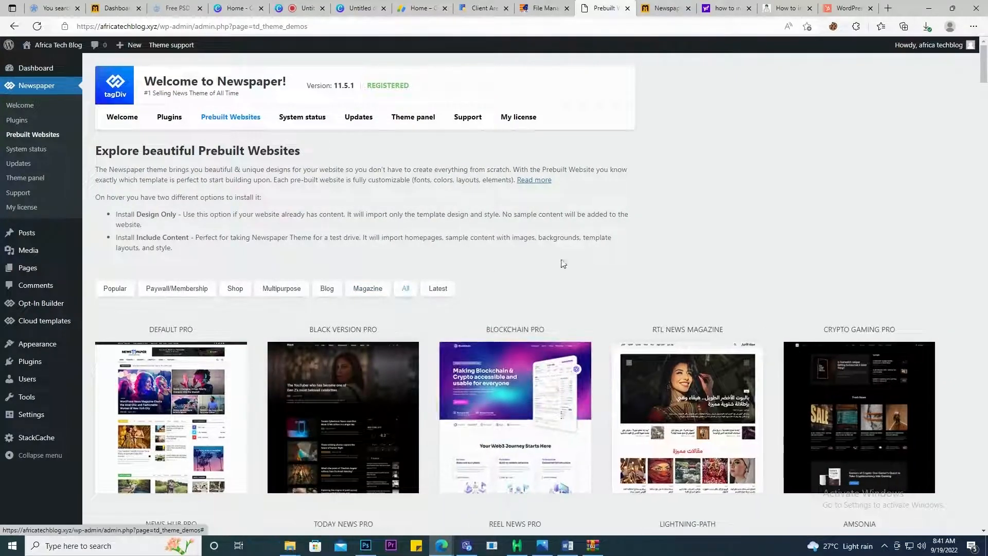
scroll(562, 263, down, 4)
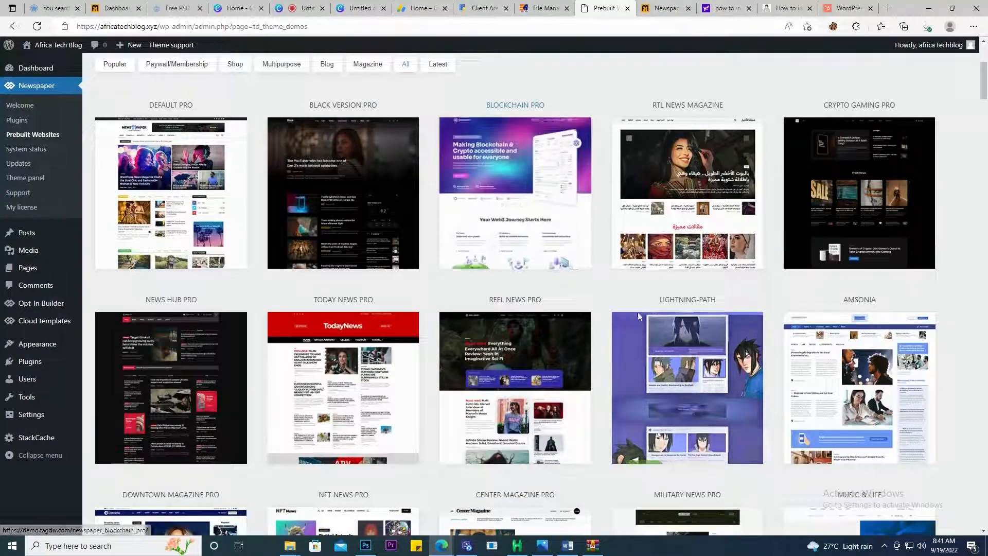
scroll(638, 316, down, 15)
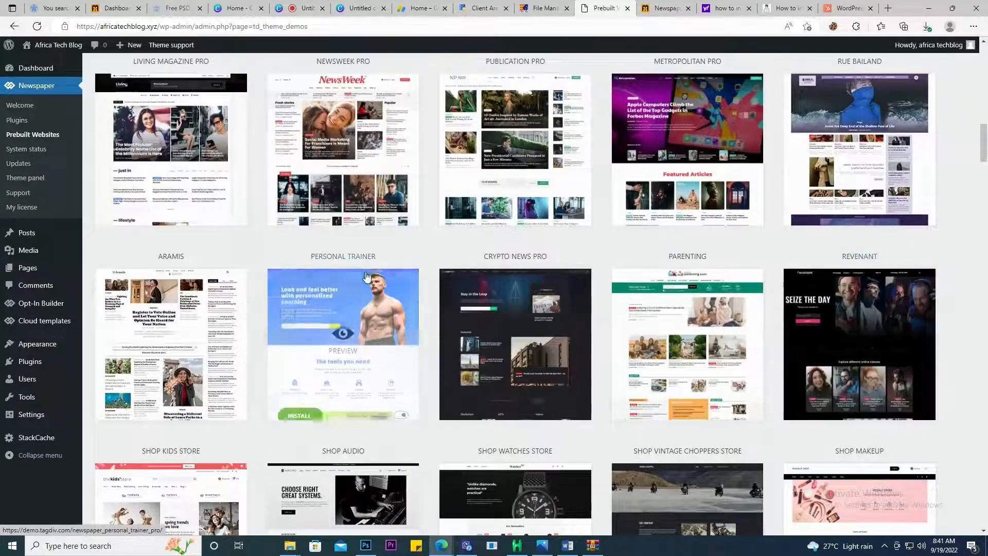
scroll(365, 276, down, 10)
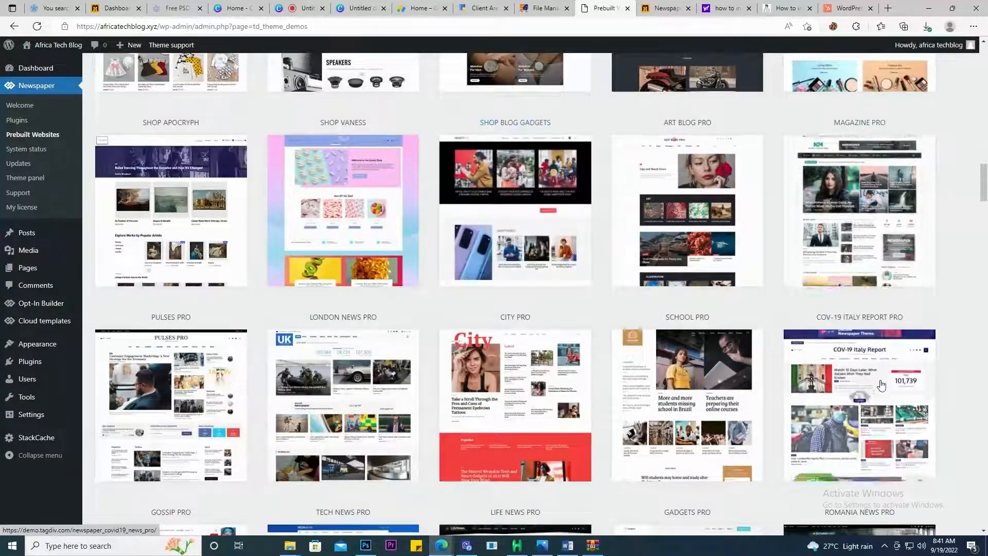
scroll(881, 385, down, 15)
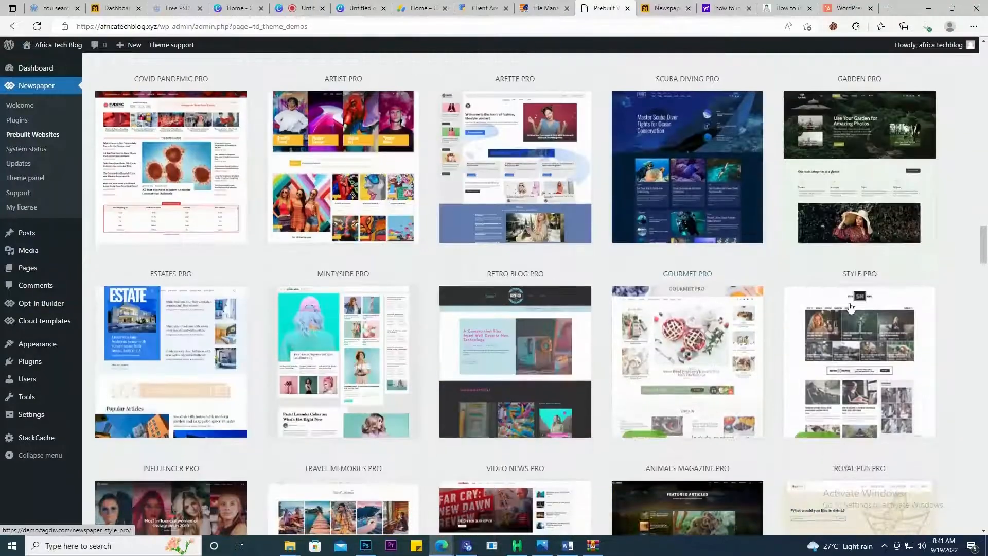
scroll(234, 370, down, 7)
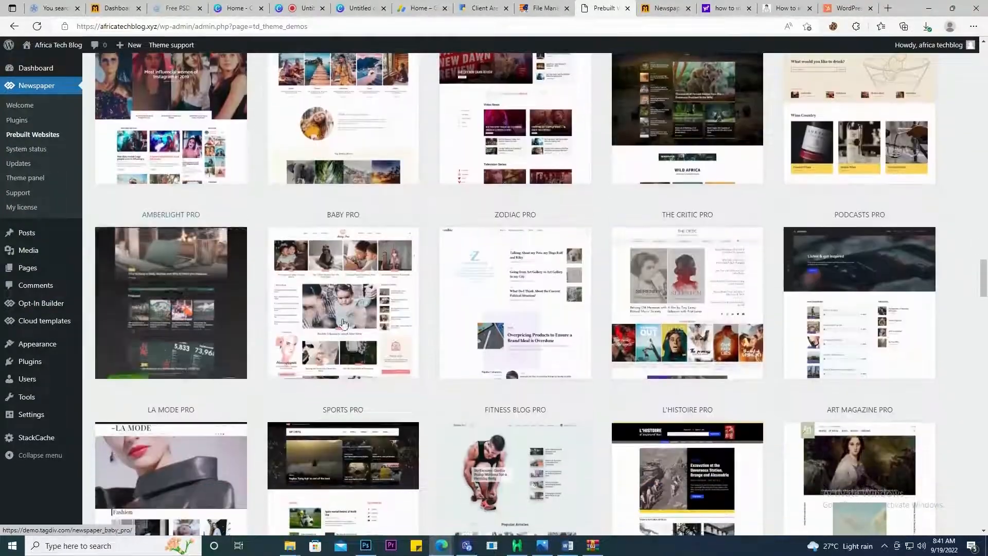
scroll(850, 365, down, 7)
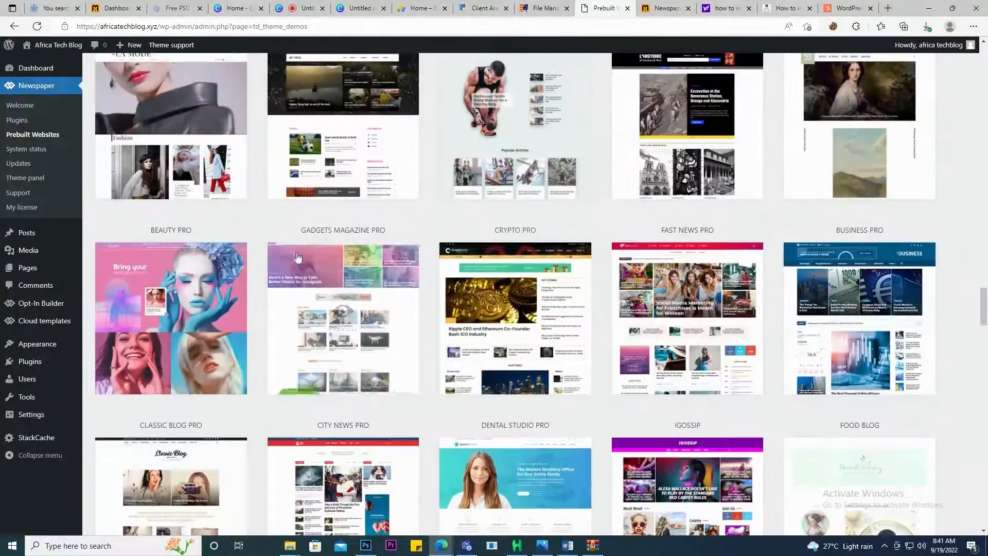
scroll(352, 362, down, 8)
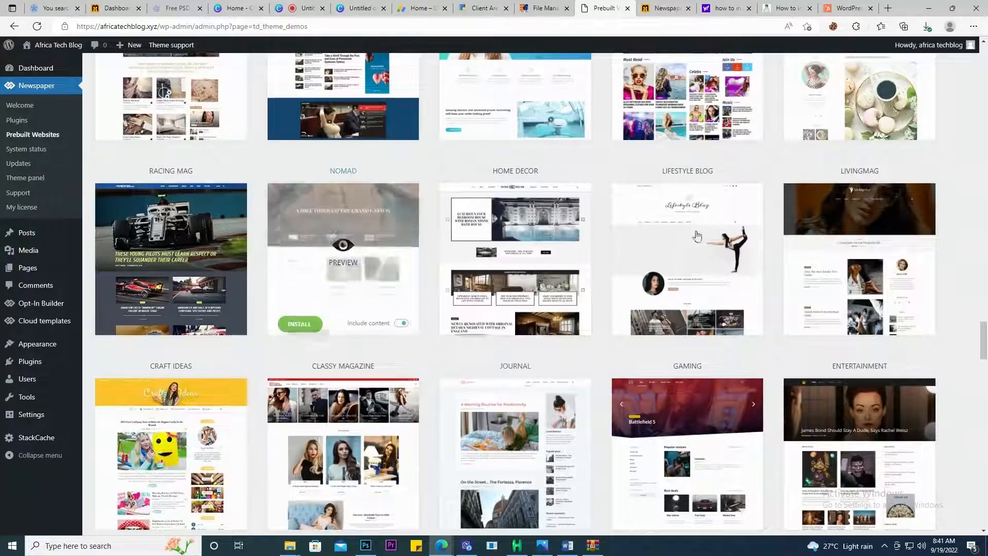
scroll(850, 360, down, 8)
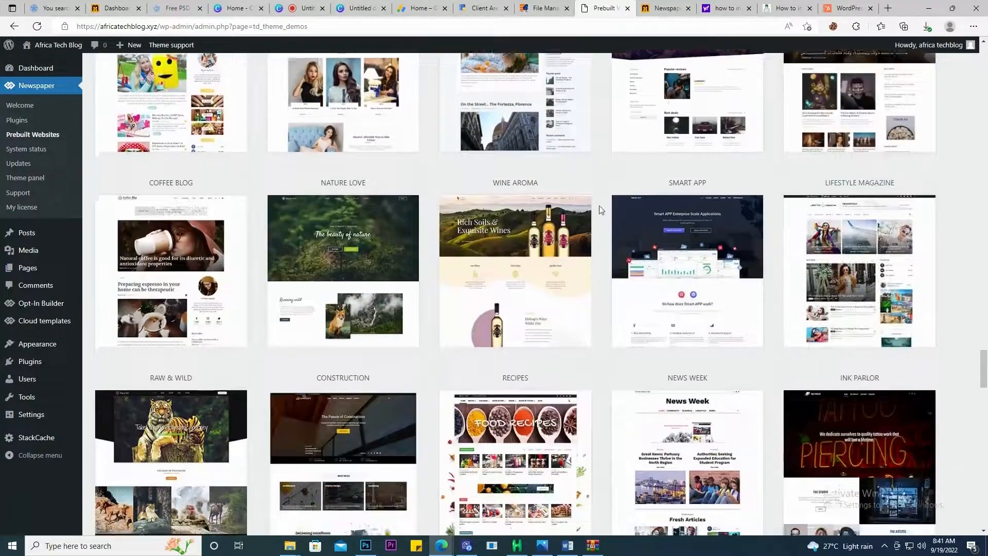
scroll(288, 300, down, 7)
Step: Review the theme, PHP and WordPress configuration on the Newspaper theme's system status page, and check its Updates page
scroll(340, 217, up, 20)
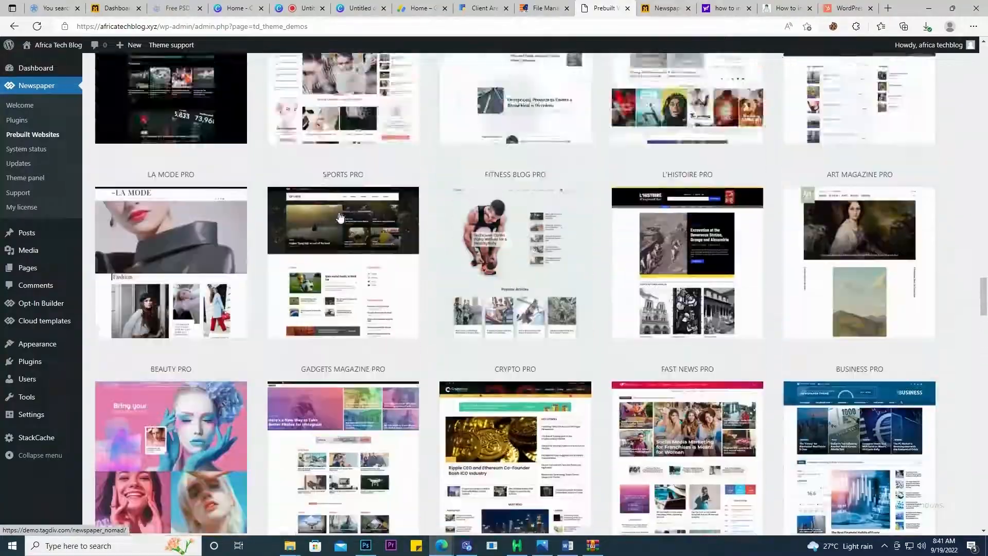
scroll(339, 217, up, 20)
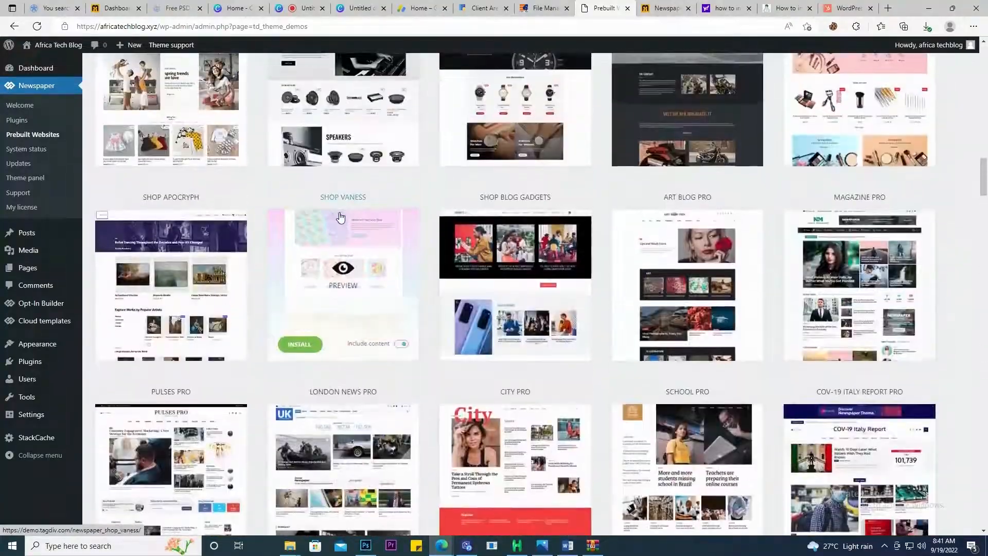
scroll(339, 217, up, 15)
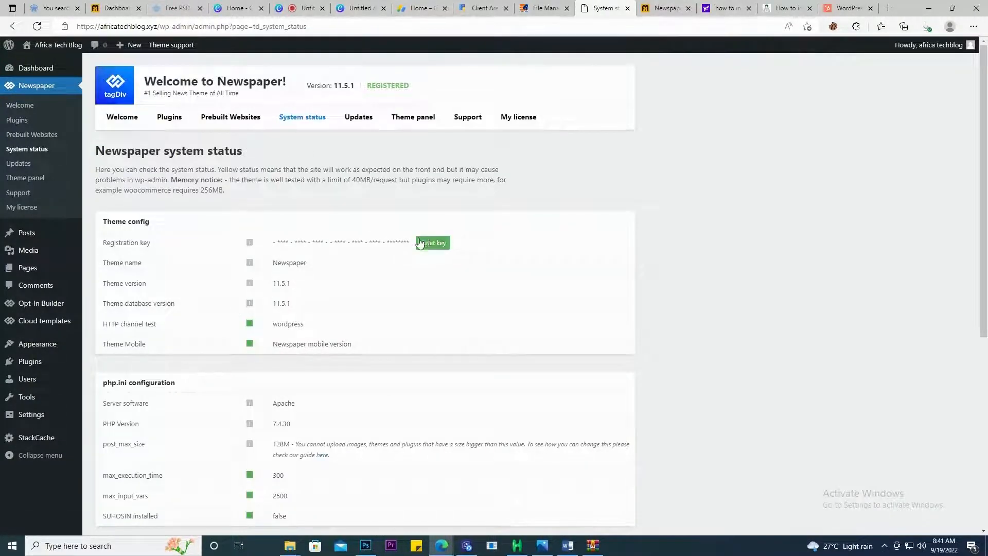
scroll(543, 256, down, 5)
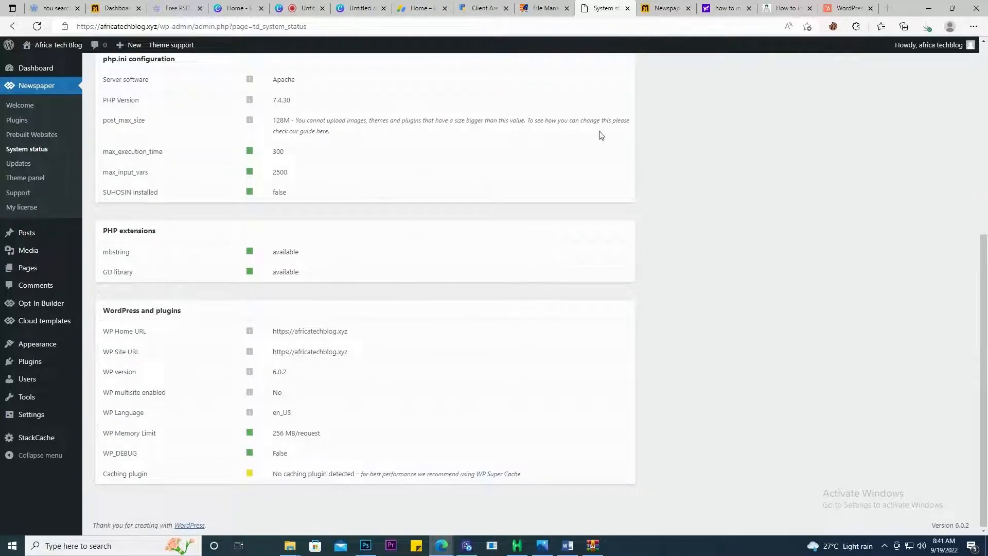
scroll(595, 134, up, 5)
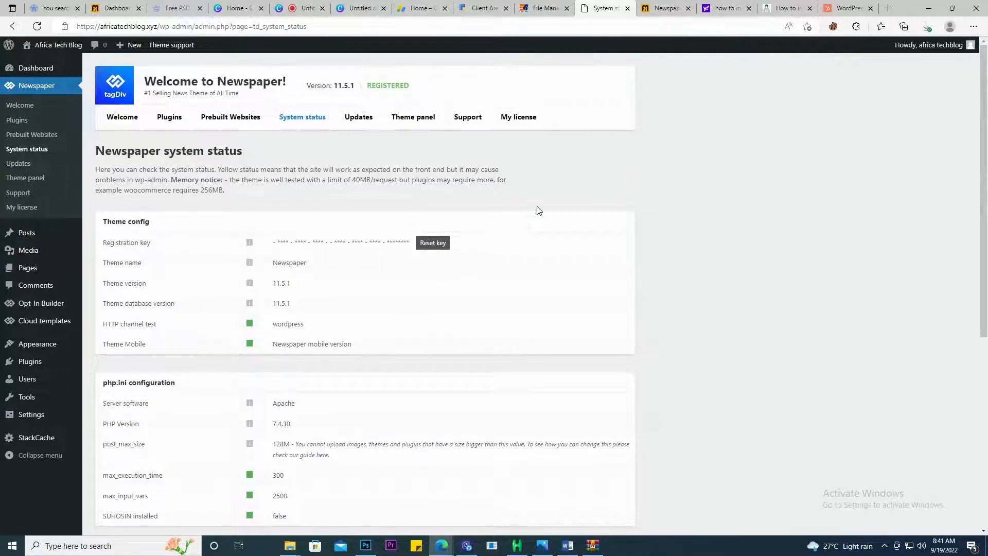
scroll(538, 210, down, 5)
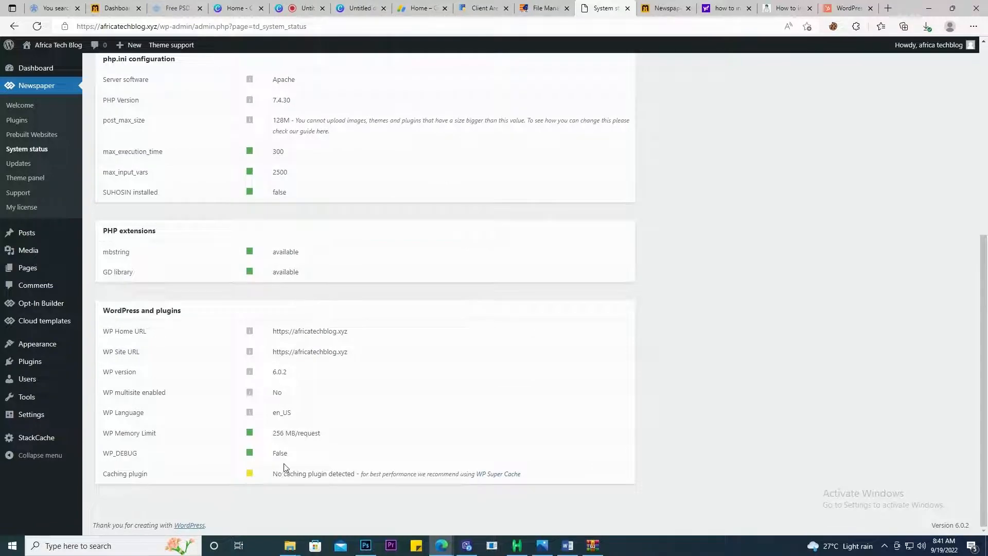
scroll(472, 257, up, 5)
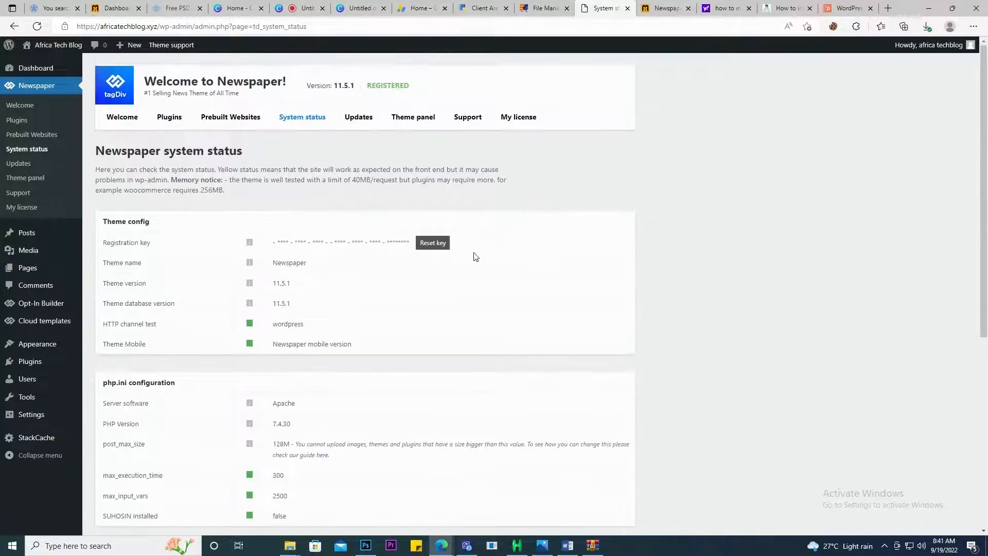
click(355, 121)
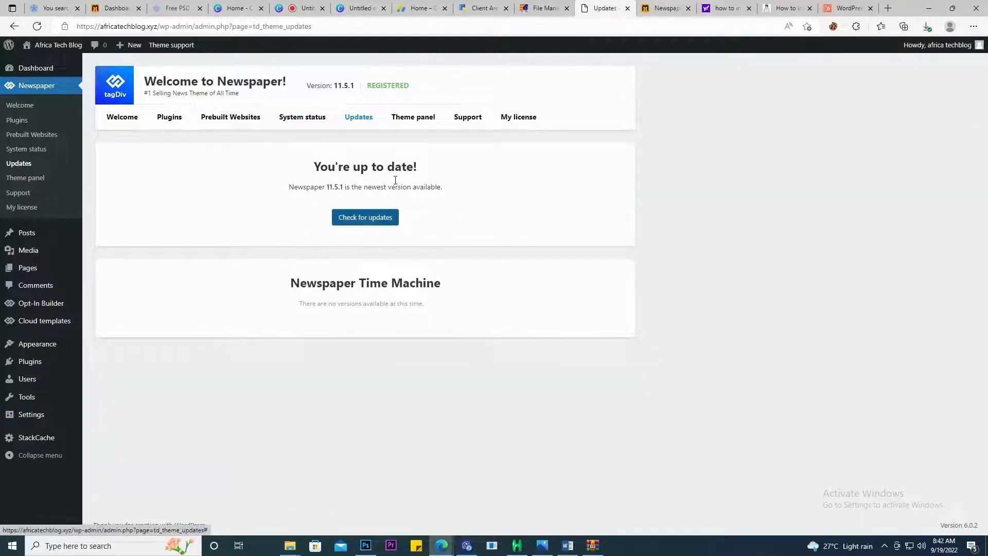
Step: Open the Newspaper theme panel and examine the header template choices, header styles and the available settings sections
click(413, 120)
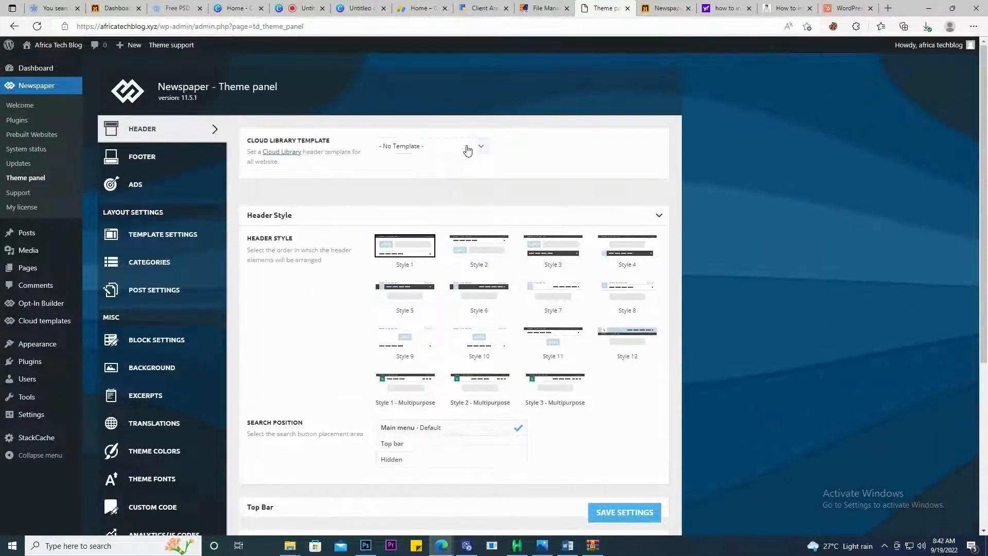
click(480, 149)
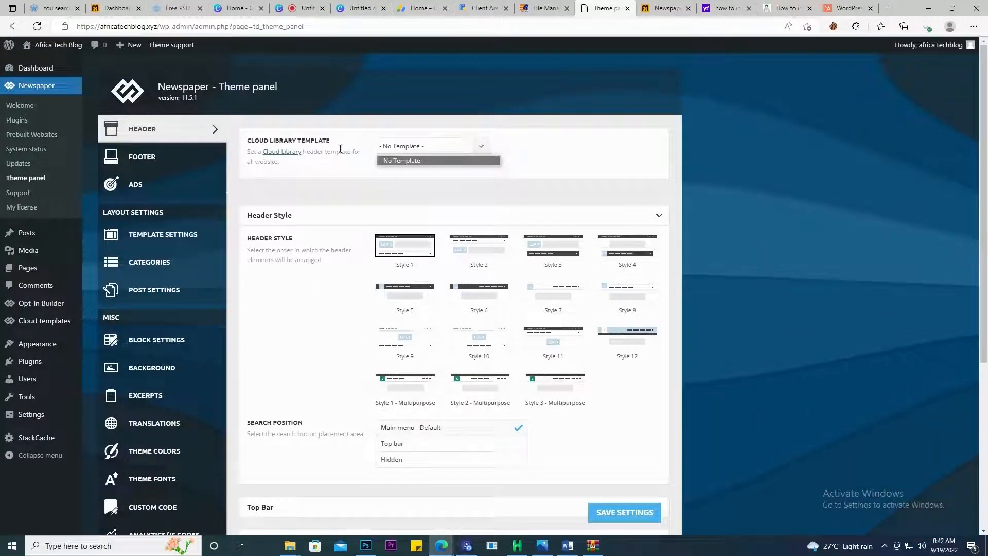
scroll(310, 185, down, 5)
scroll(312, 181, up, 3)
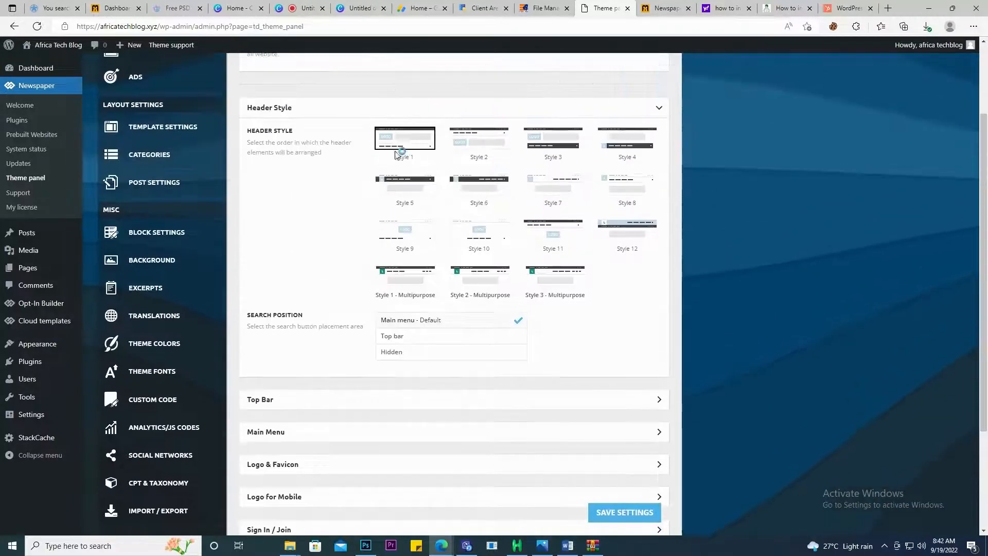
scroll(337, 200, down, 3)
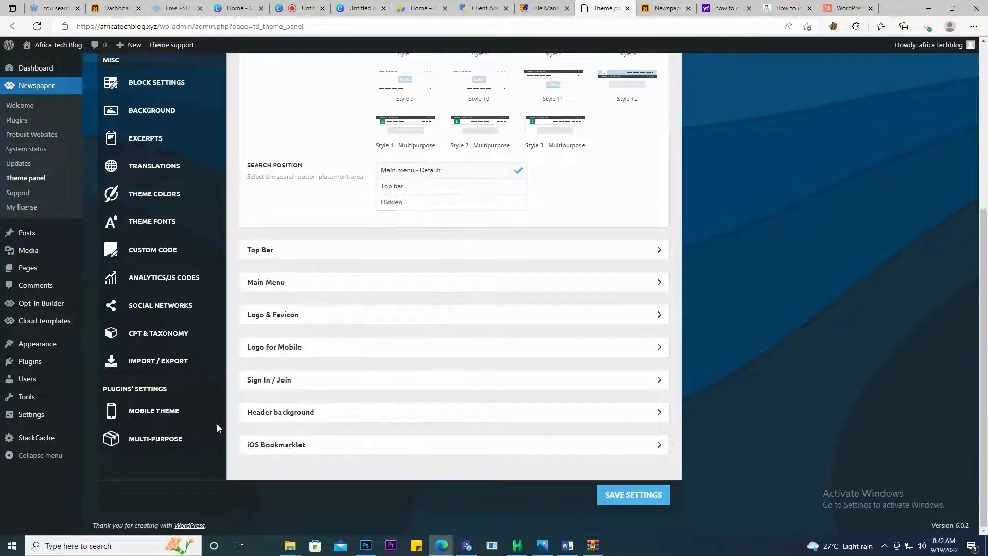
scroll(163, 103, up, 5)
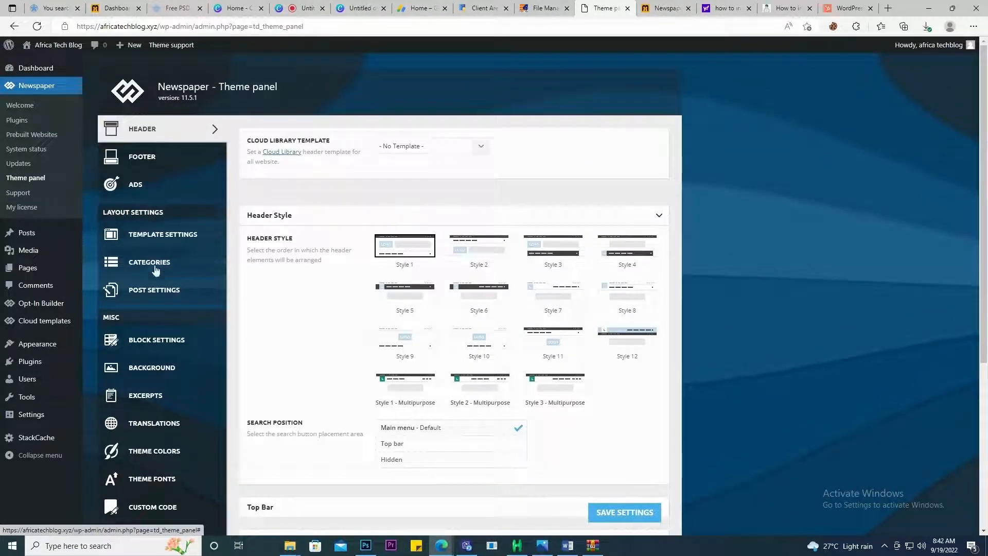
scroll(152, 409, down, 5)
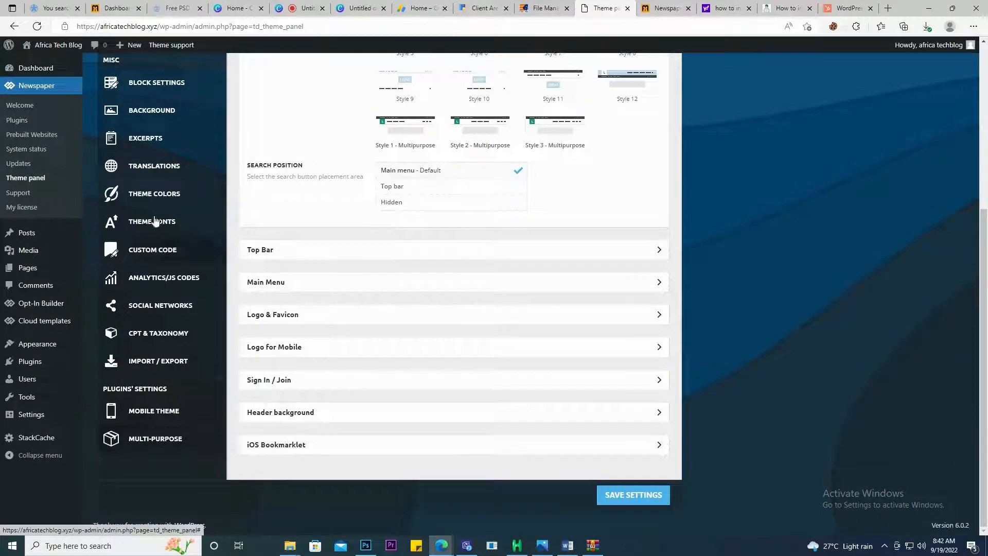
scroll(157, 128, up, 5)
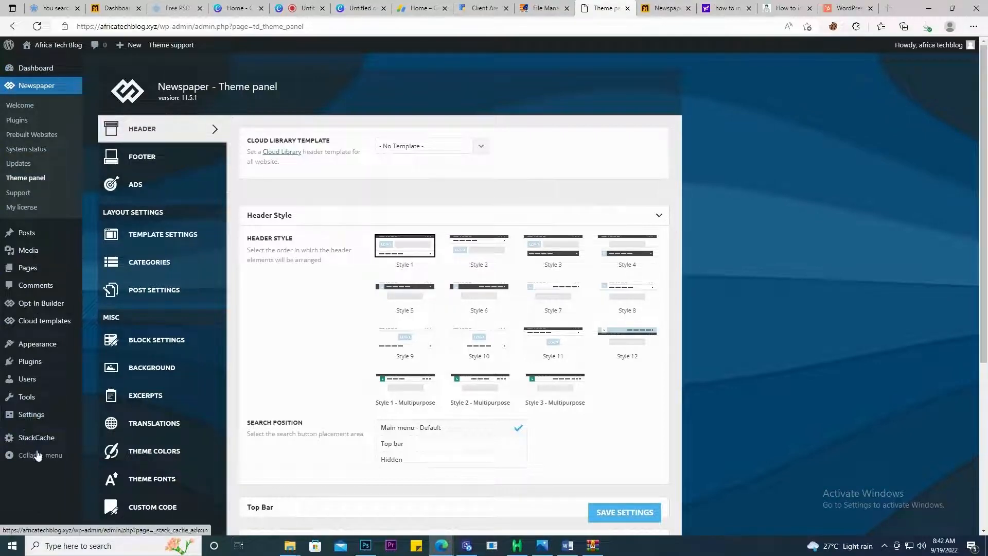
click(301, 8)
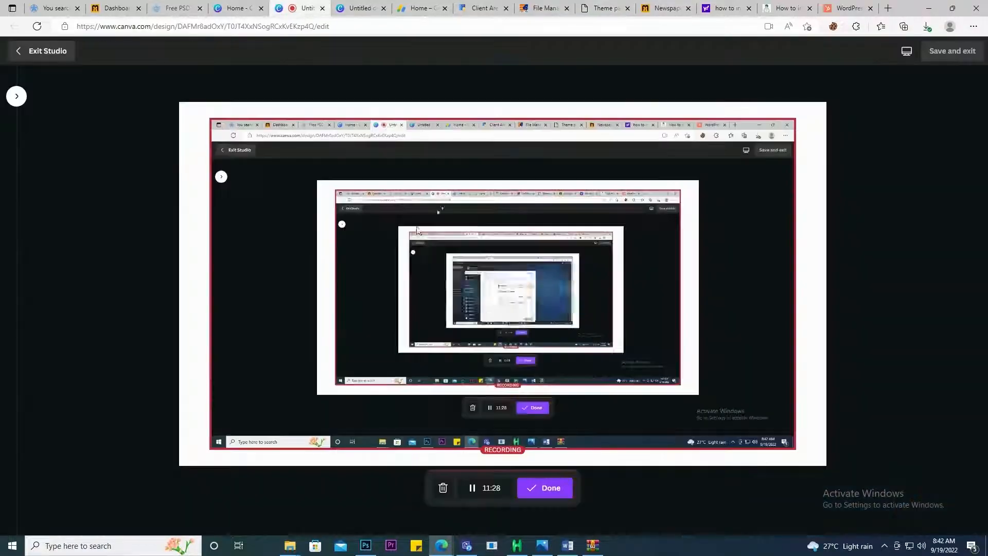